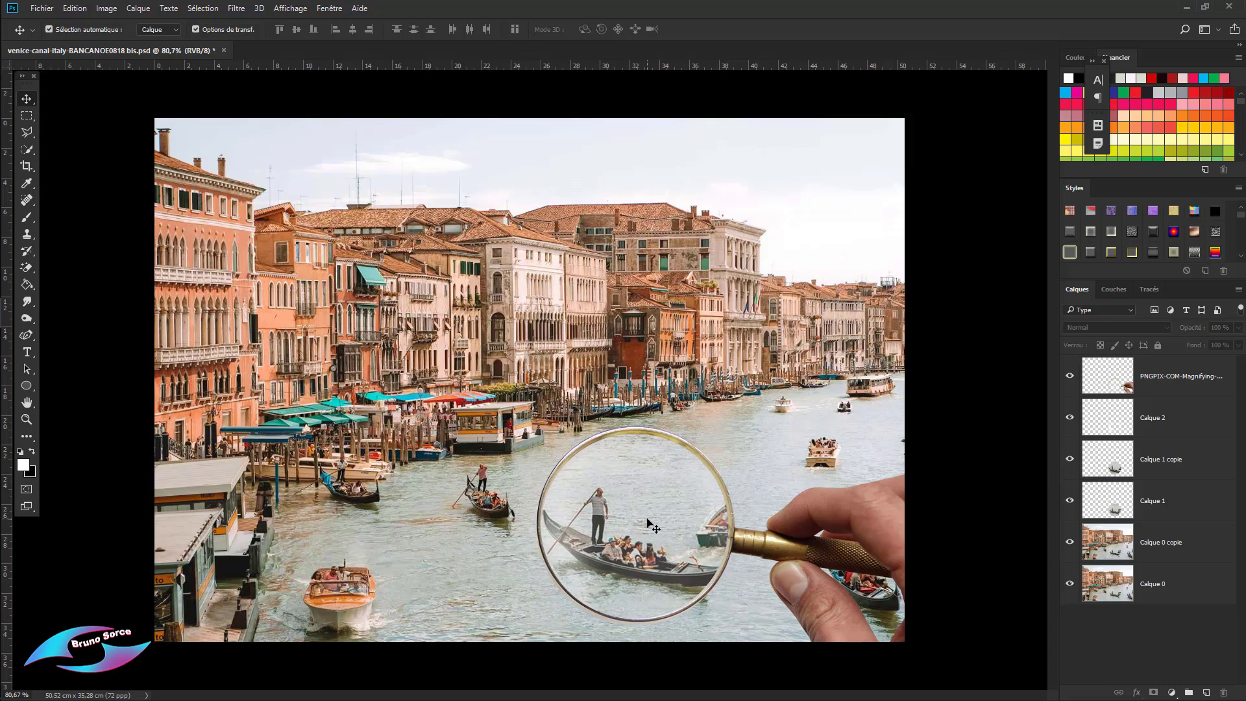
Compare the view through the magnifying glass with and without the enlarged Calque 1 copie layer
click(1070, 460)
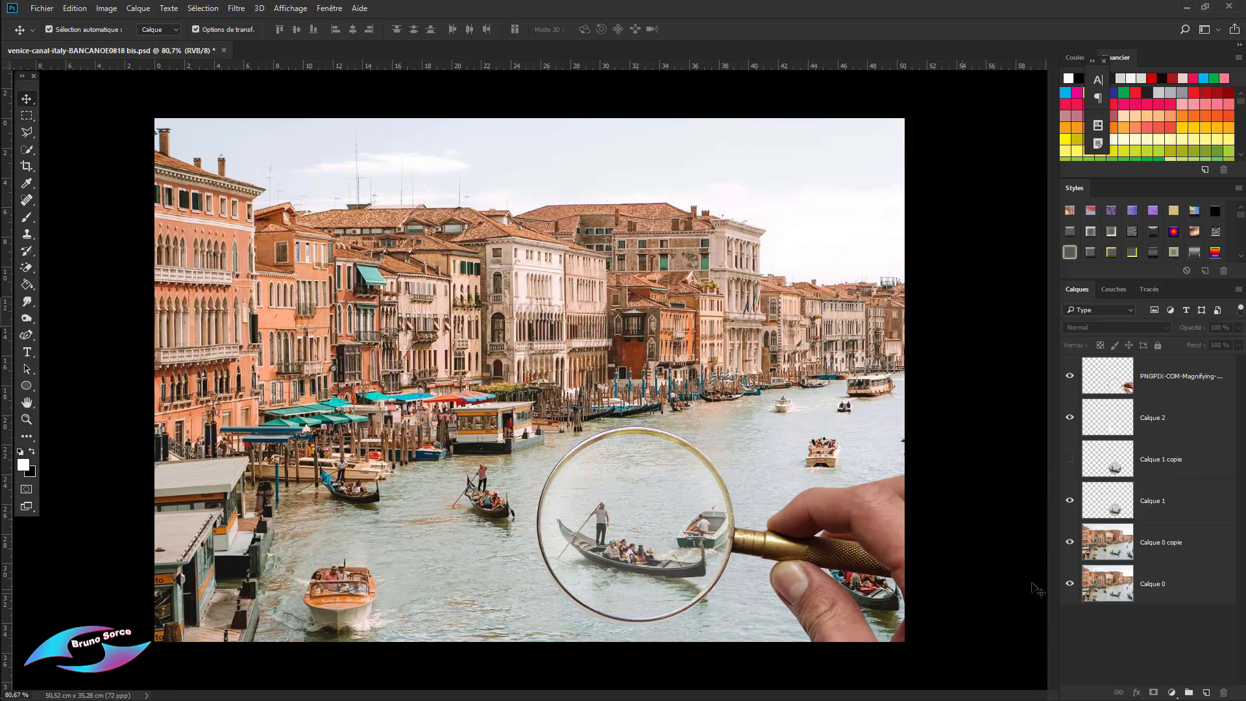
click(1071, 460)
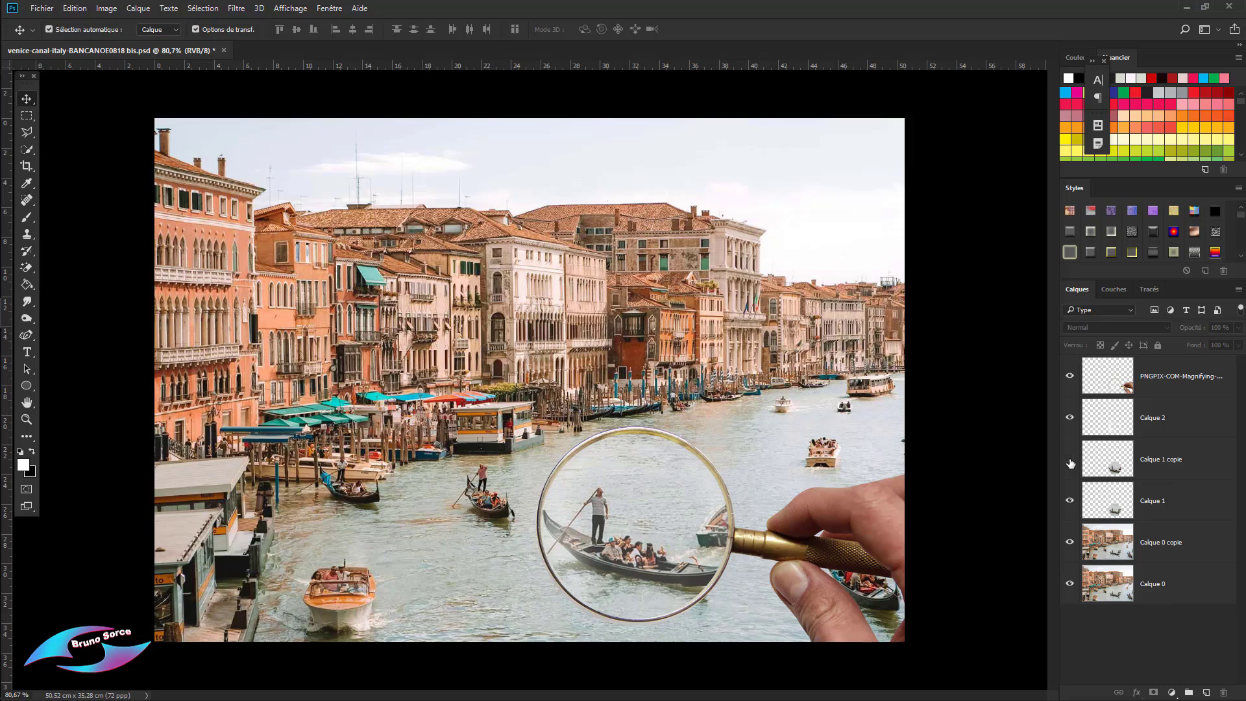
click(1070, 462)
click(1071, 461)
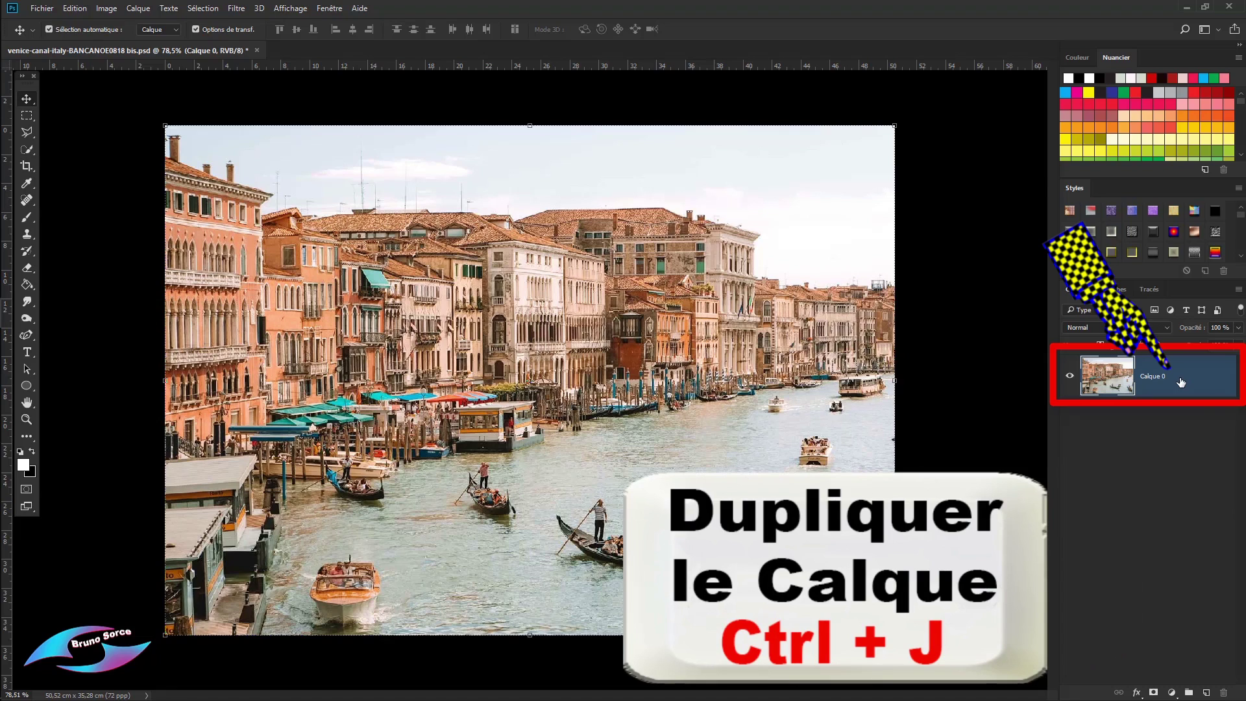
Duplicate the Calque 0 layer and place the magnifying glass PNG image above the copy
key(ctrl+j)
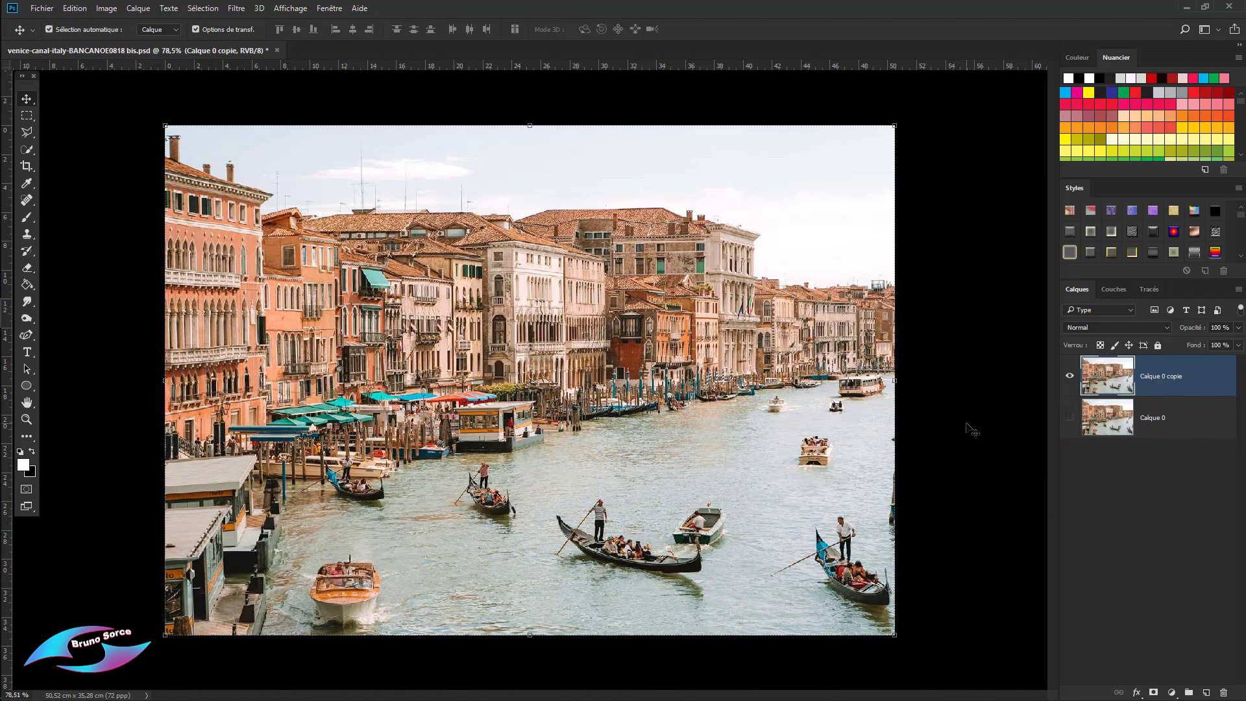
click(43, 8)
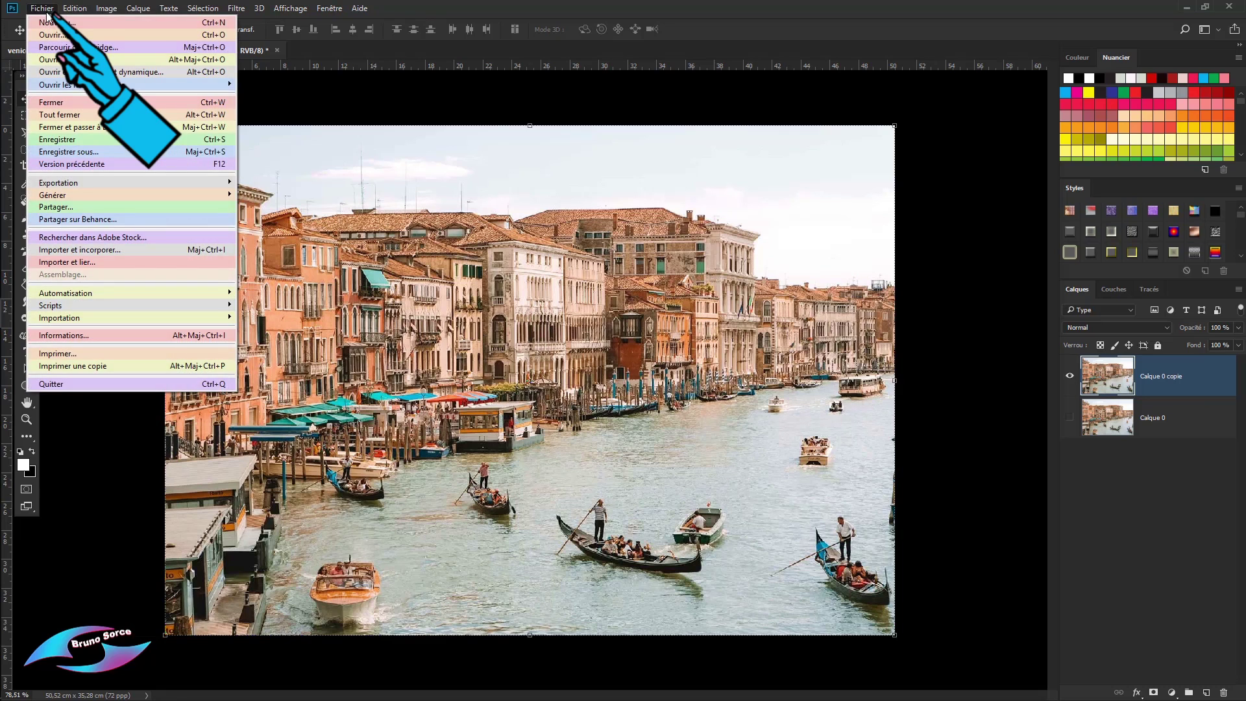
click(74, 251)
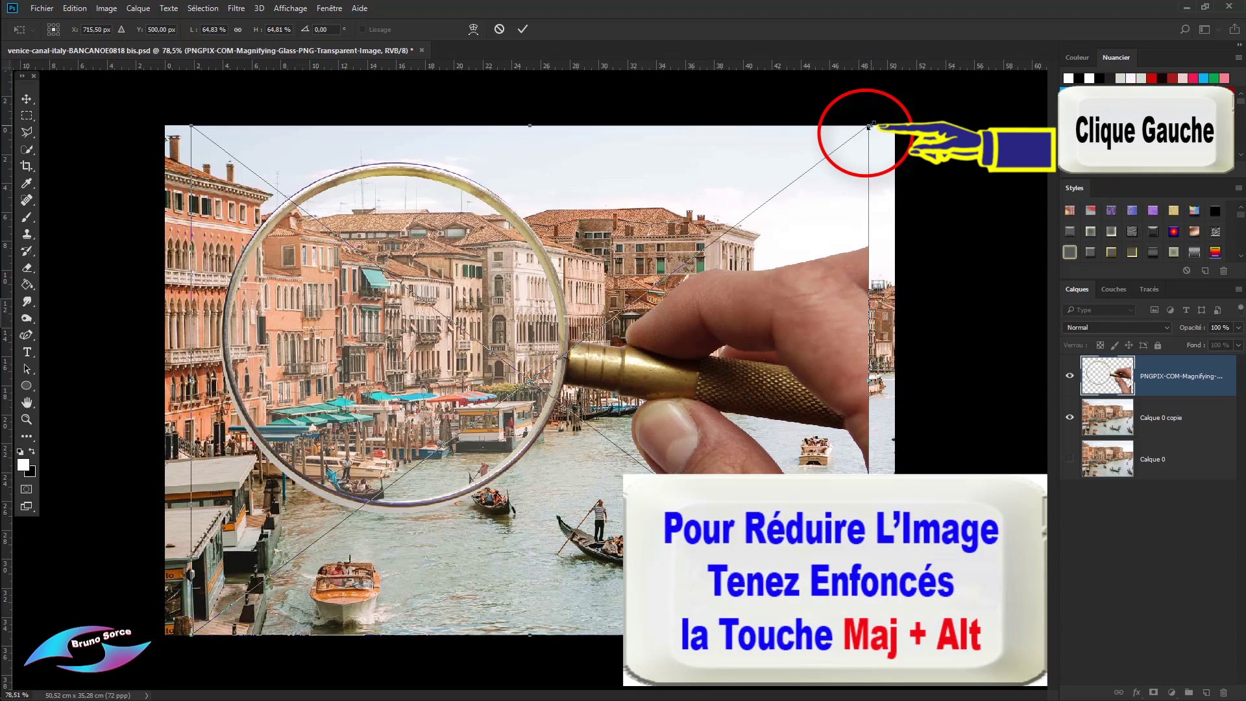
Scale the placed magnifying glass to about 35 % over the large black gondola, and crop the canvas to about 50.09 cm wide
drag(869, 127, 713, 253)
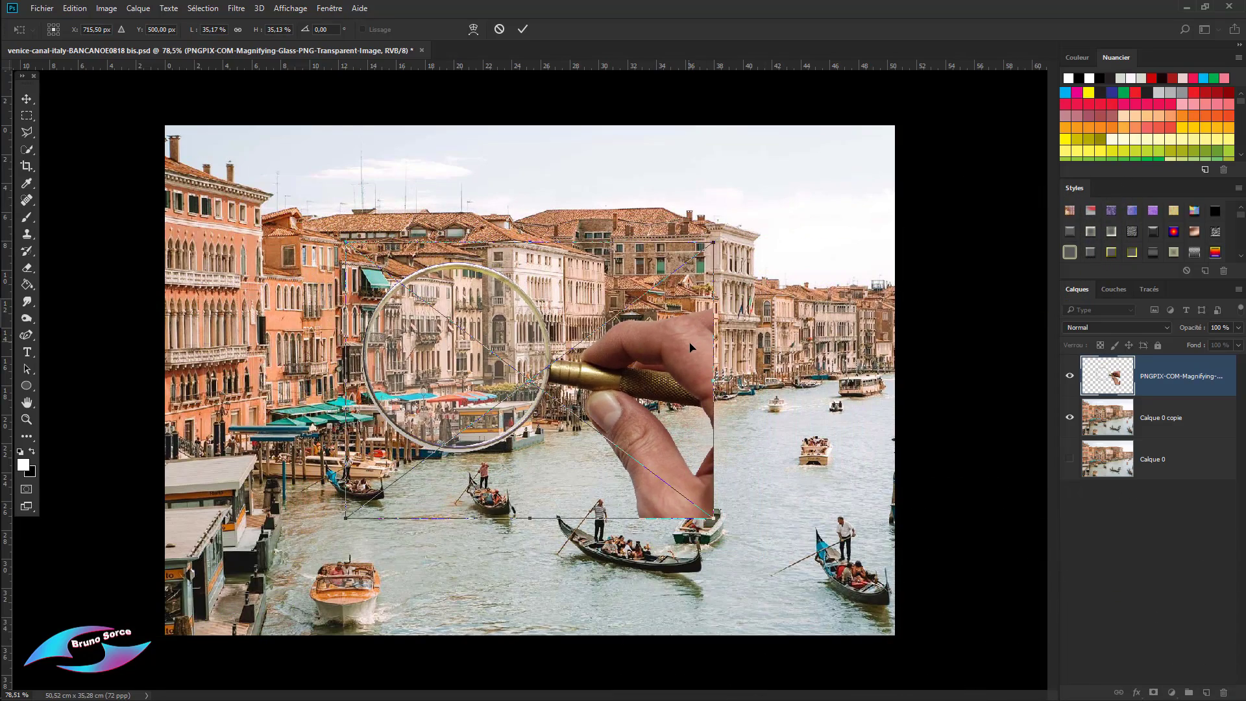
drag(690, 347, 865, 523)
key(Return)
key(c)
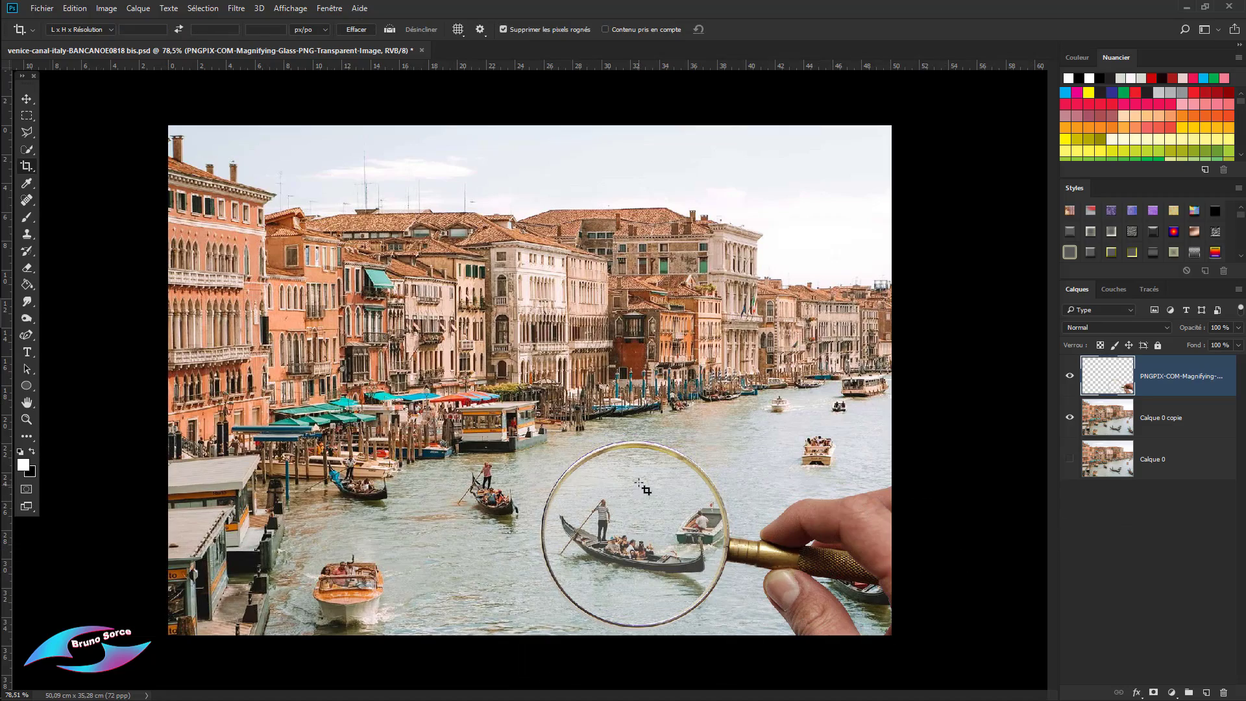
Trace a closed path around the inner edge of the magnifying glass lens with the Curvature Pen tool in Tracé (Path) mode
scroll(663, 498, up, 5)
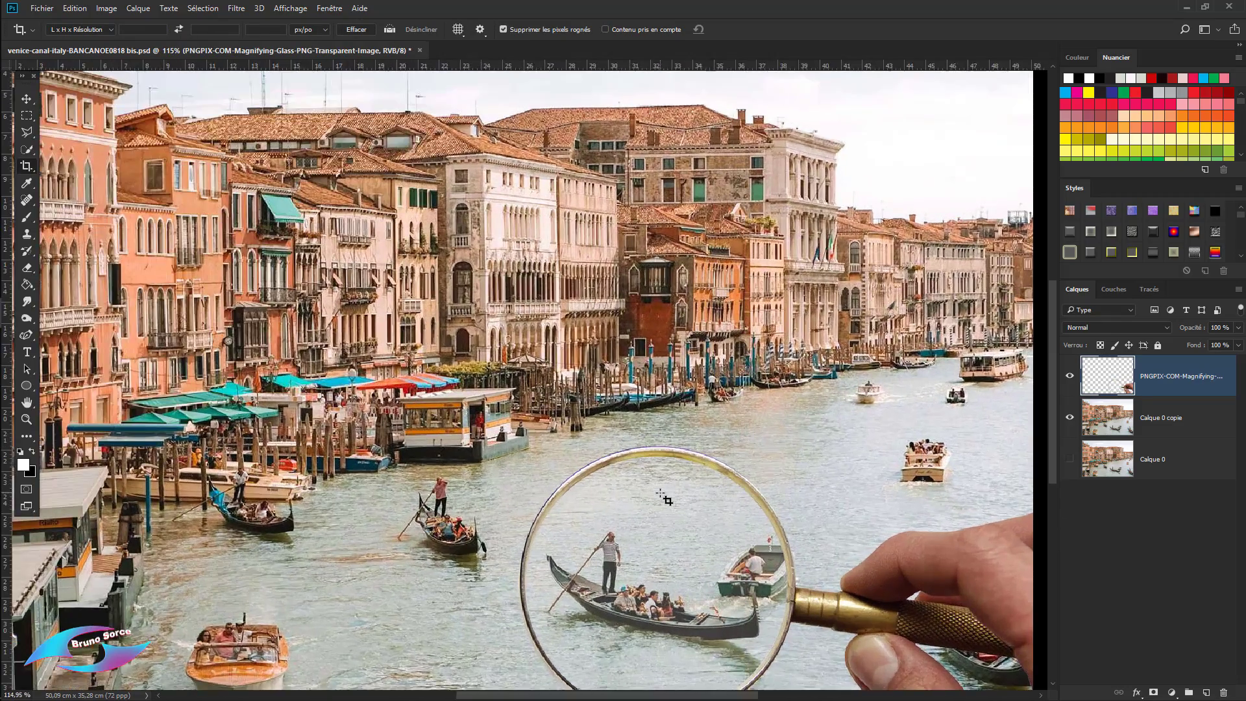
drag(655, 561, 579, 282)
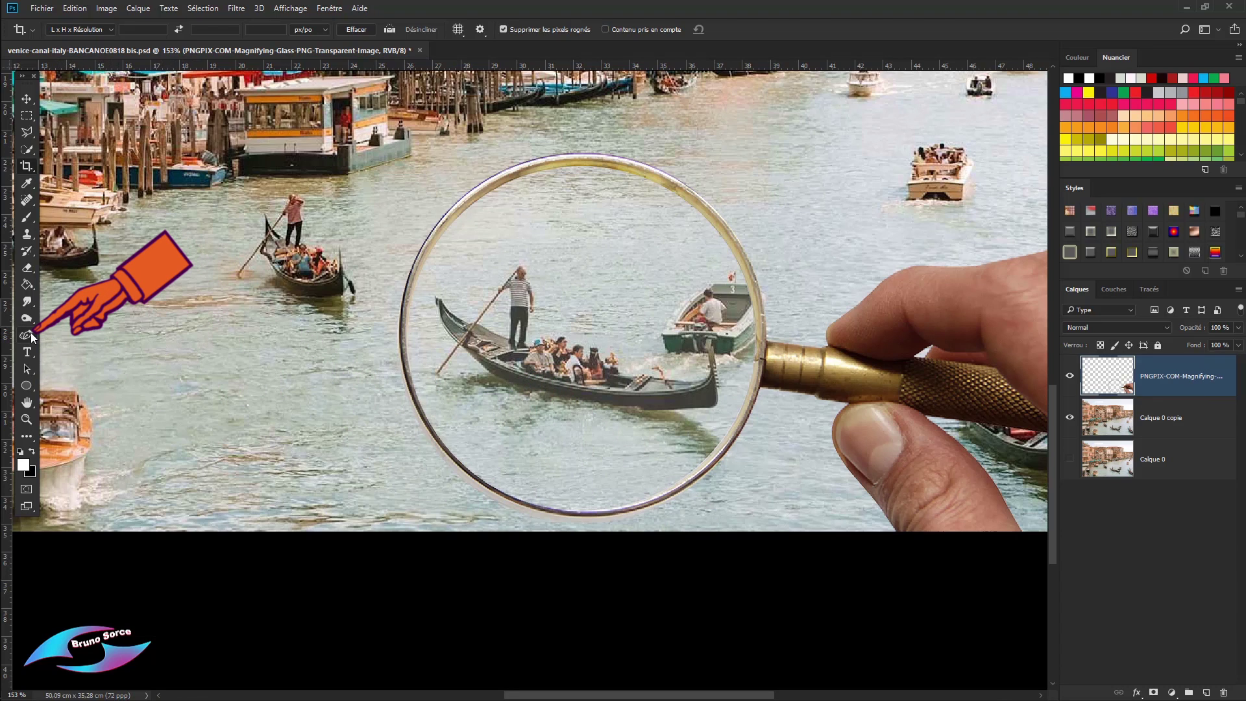
right_click(29, 336)
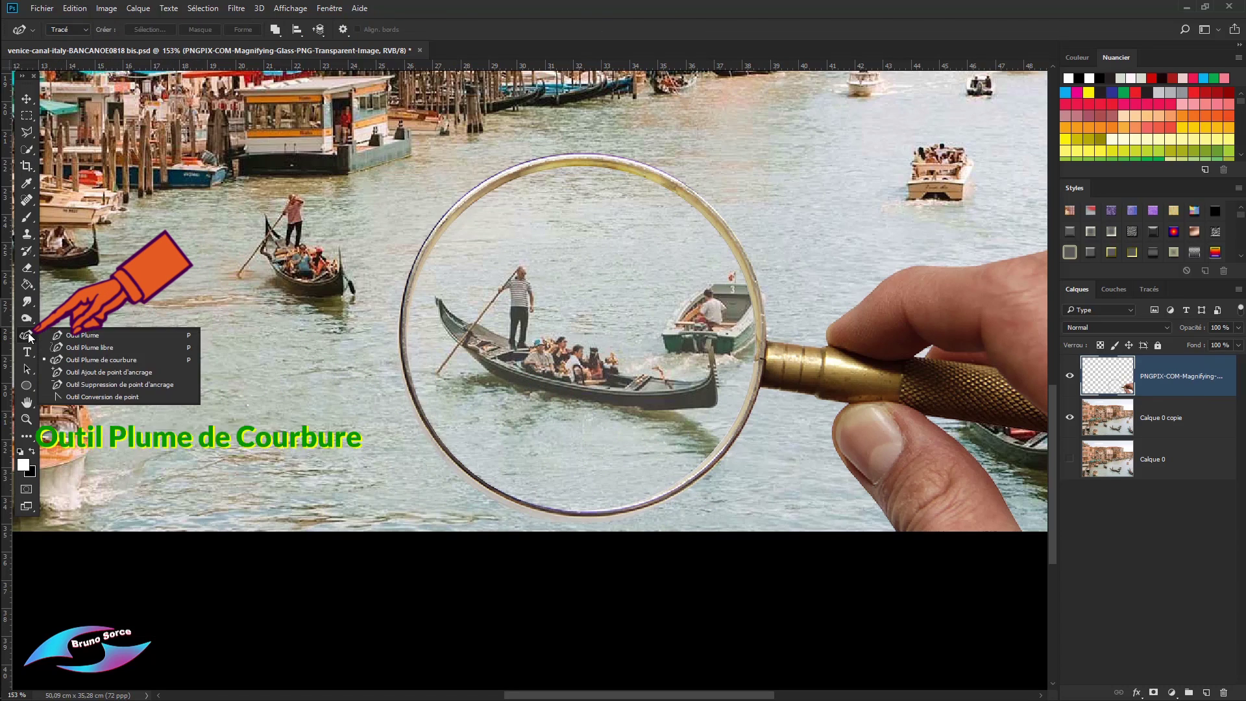
click(85, 361)
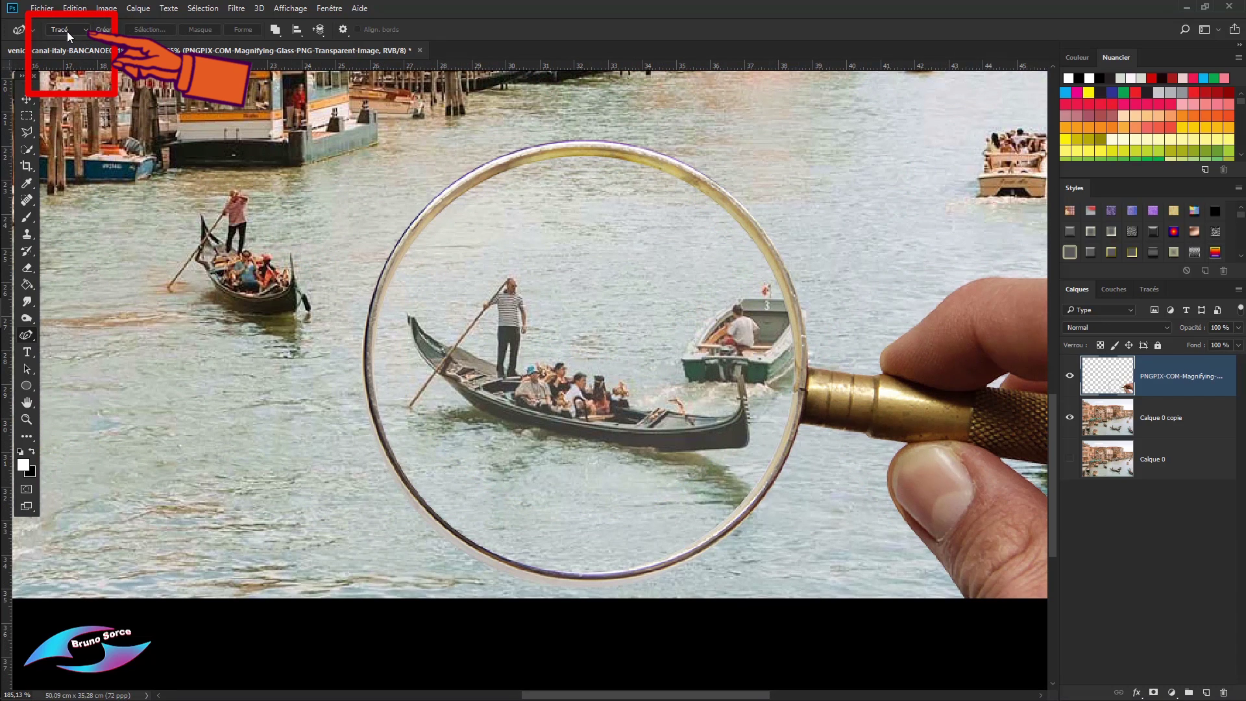
click(63, 28)
click(72, 55)
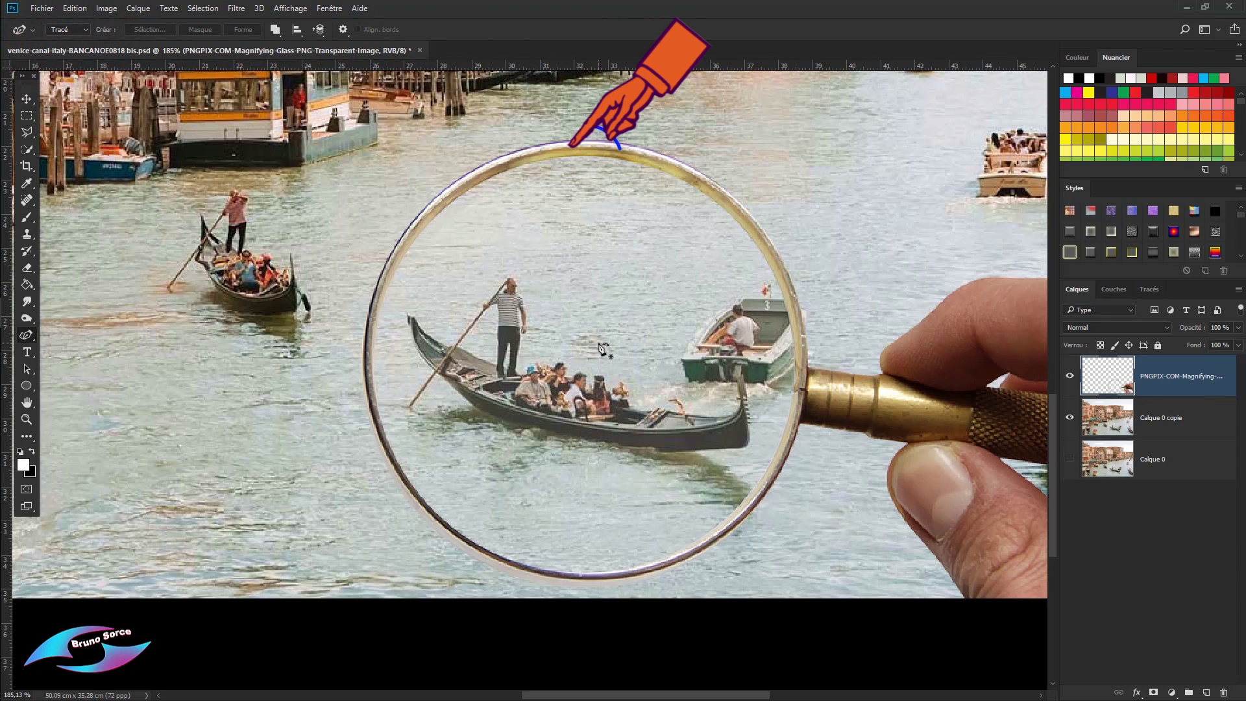
click(582, 162)
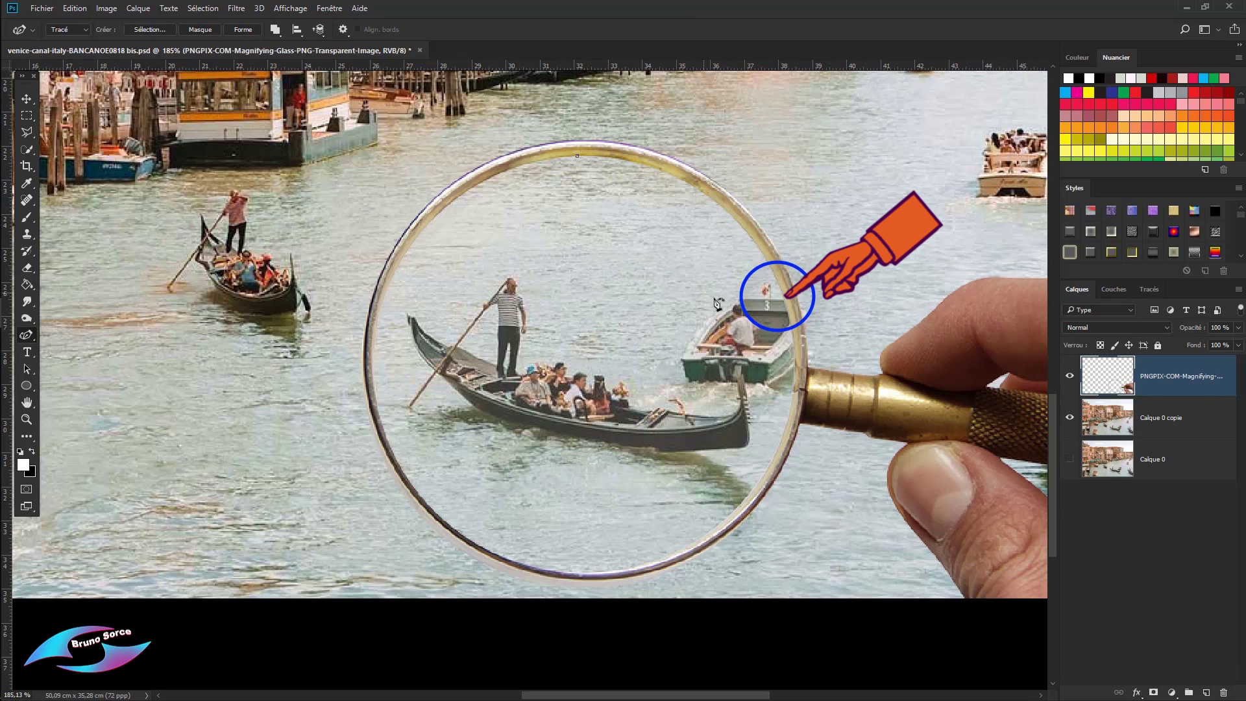
click(786, 297)
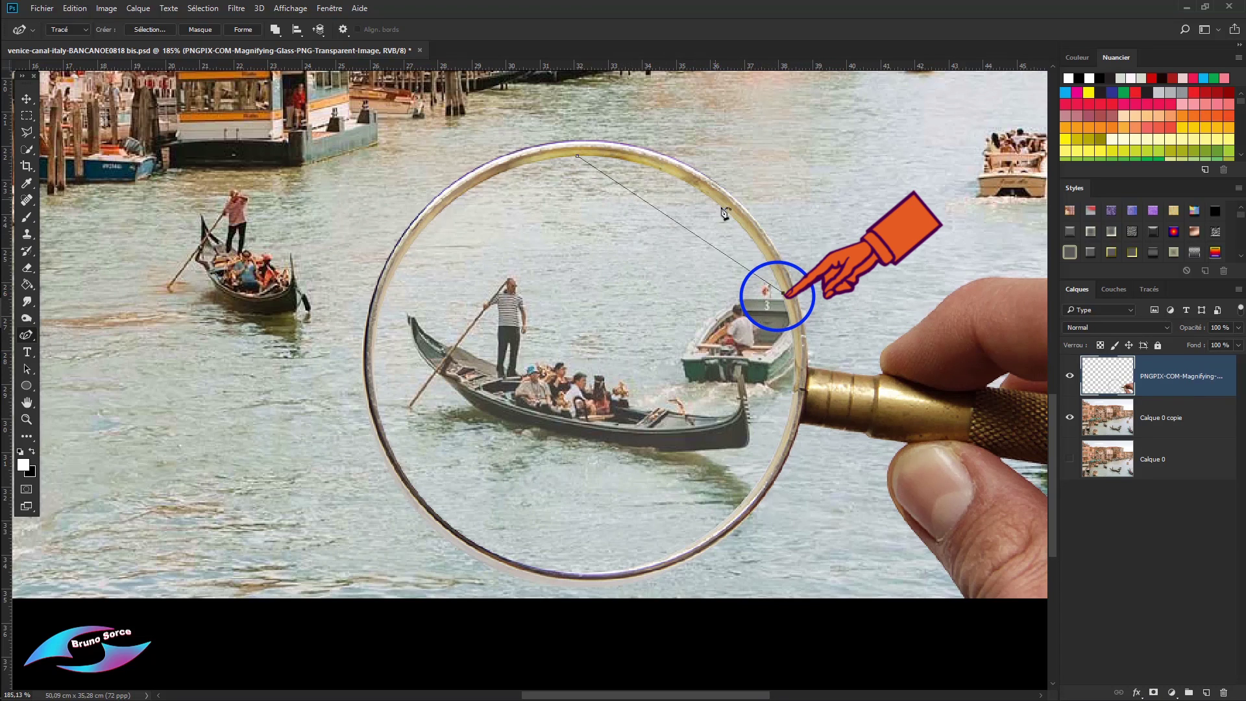
click(717, 533)
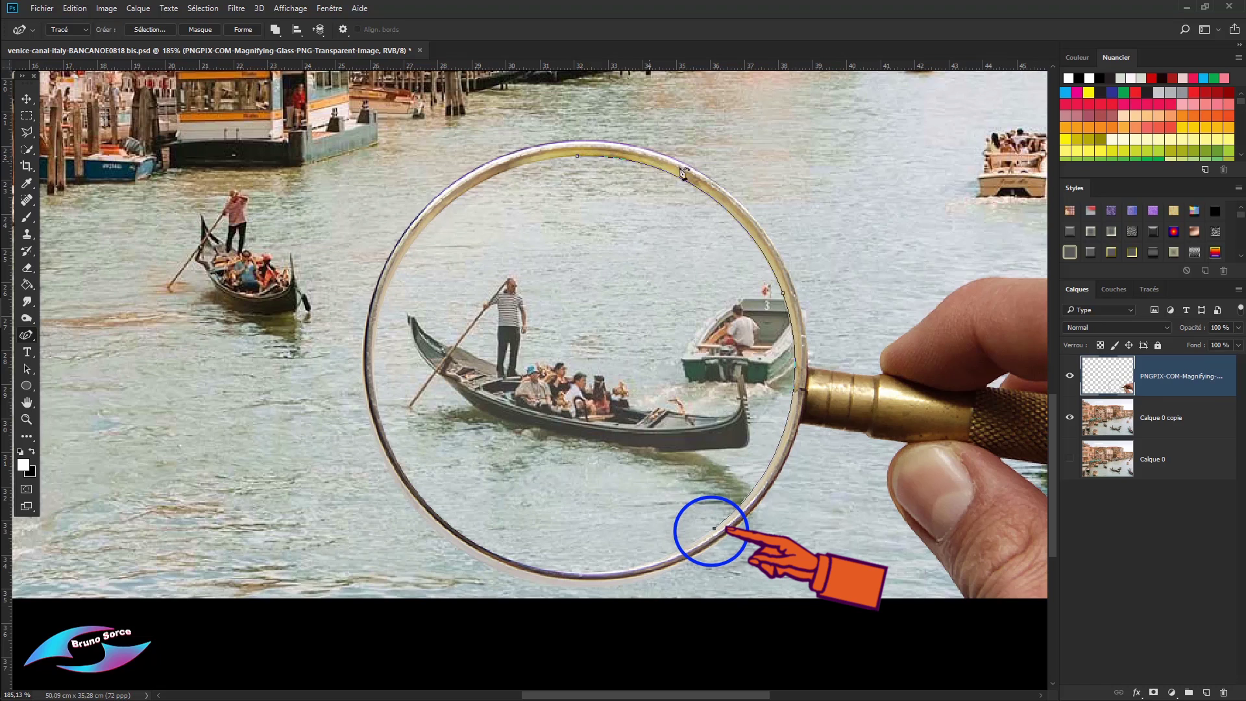
click(449, 529)
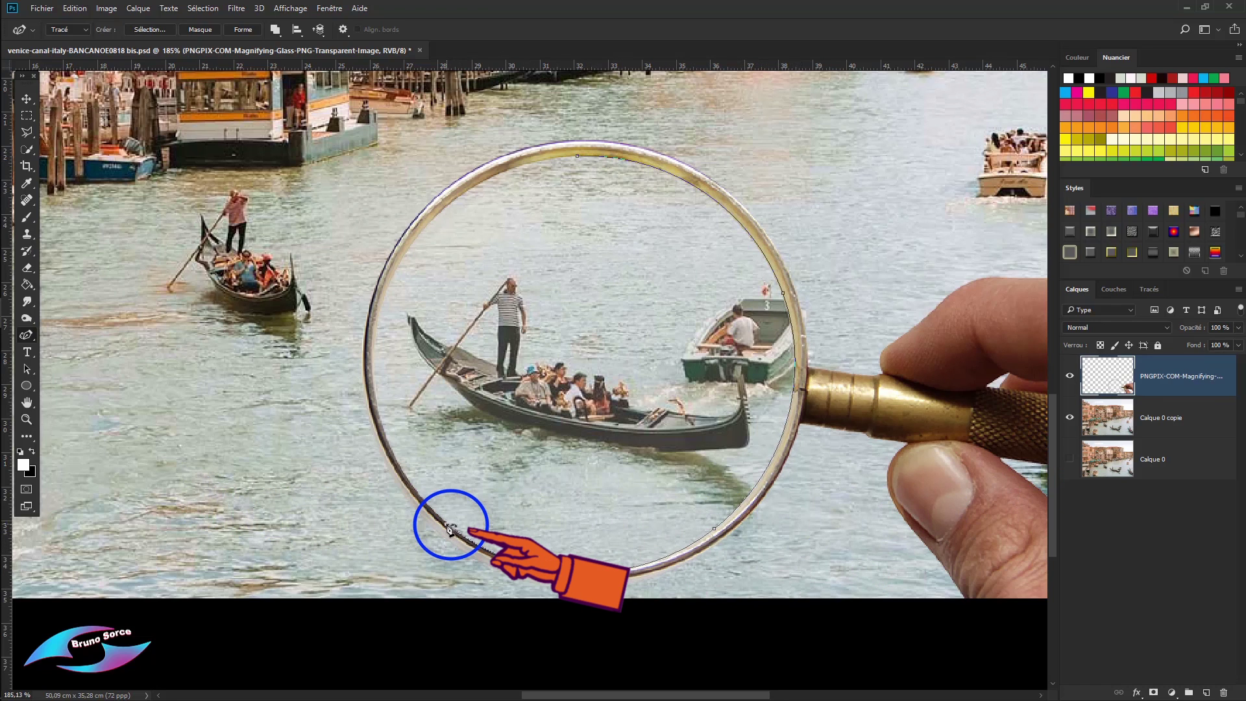
click(376, 335)
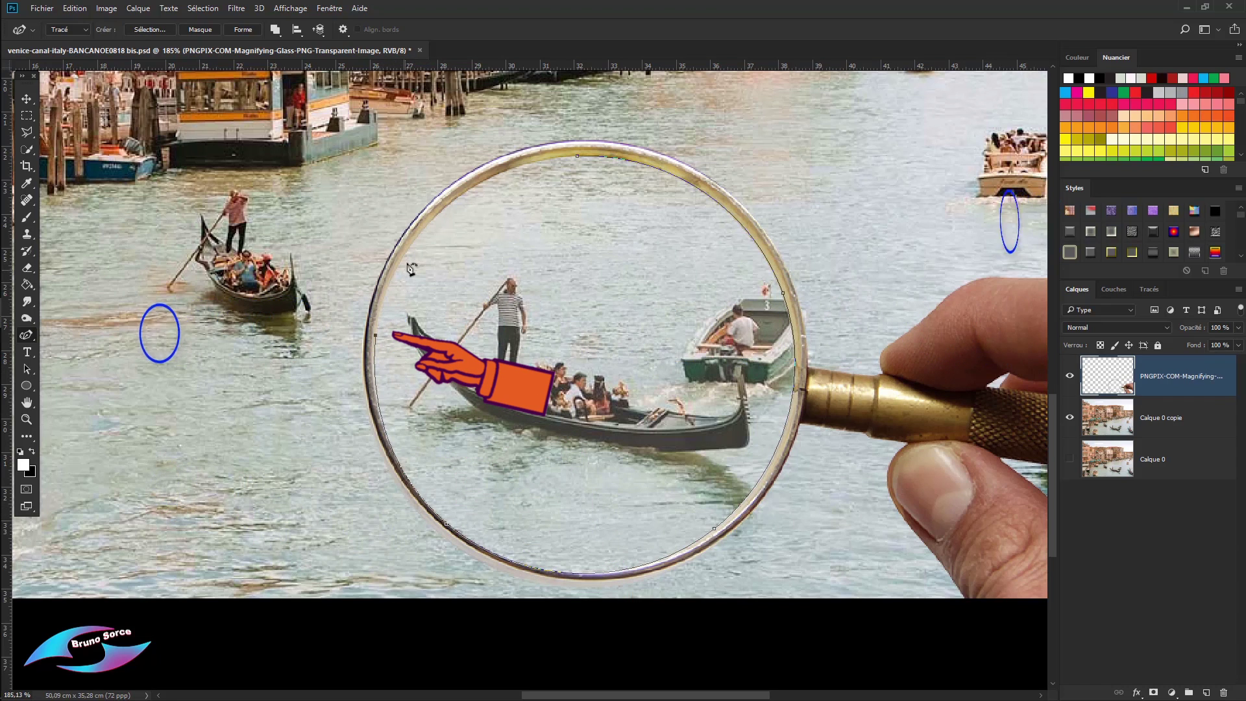
click(449, 202)
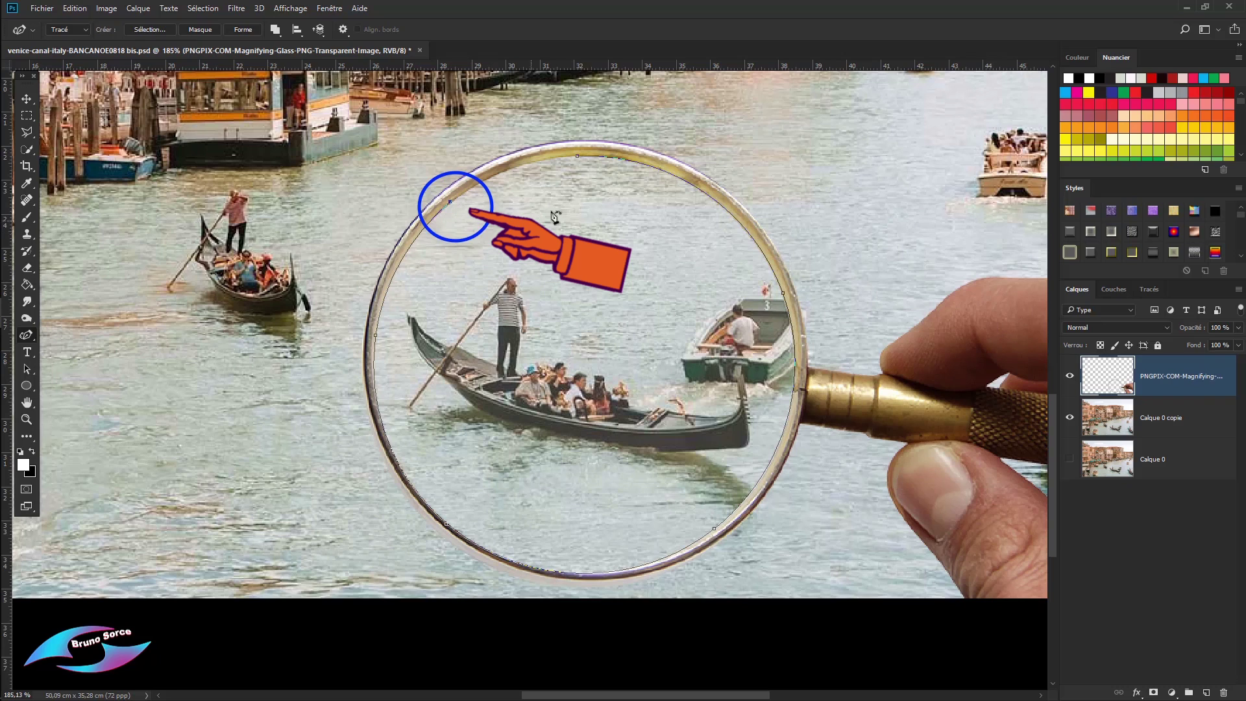
click(578, 157)
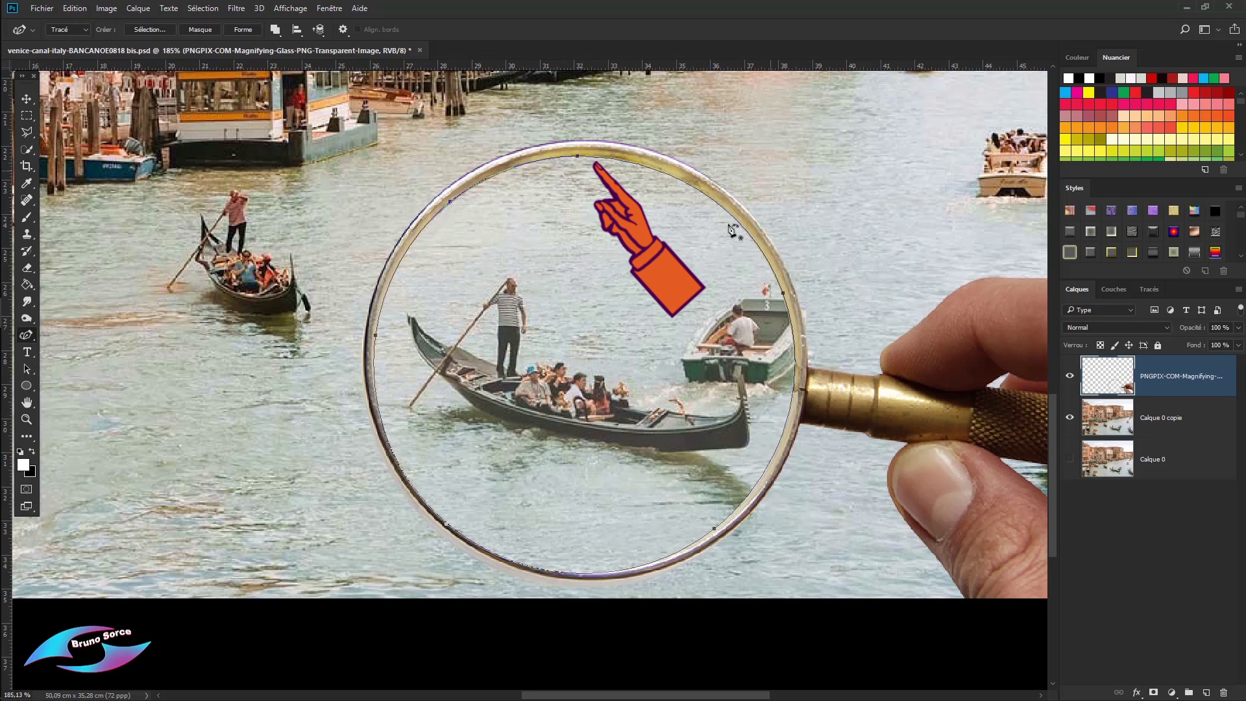
Convert the lens path to a new smoothed selection with a feather radius of 0 pixels
right_click(581, 286)
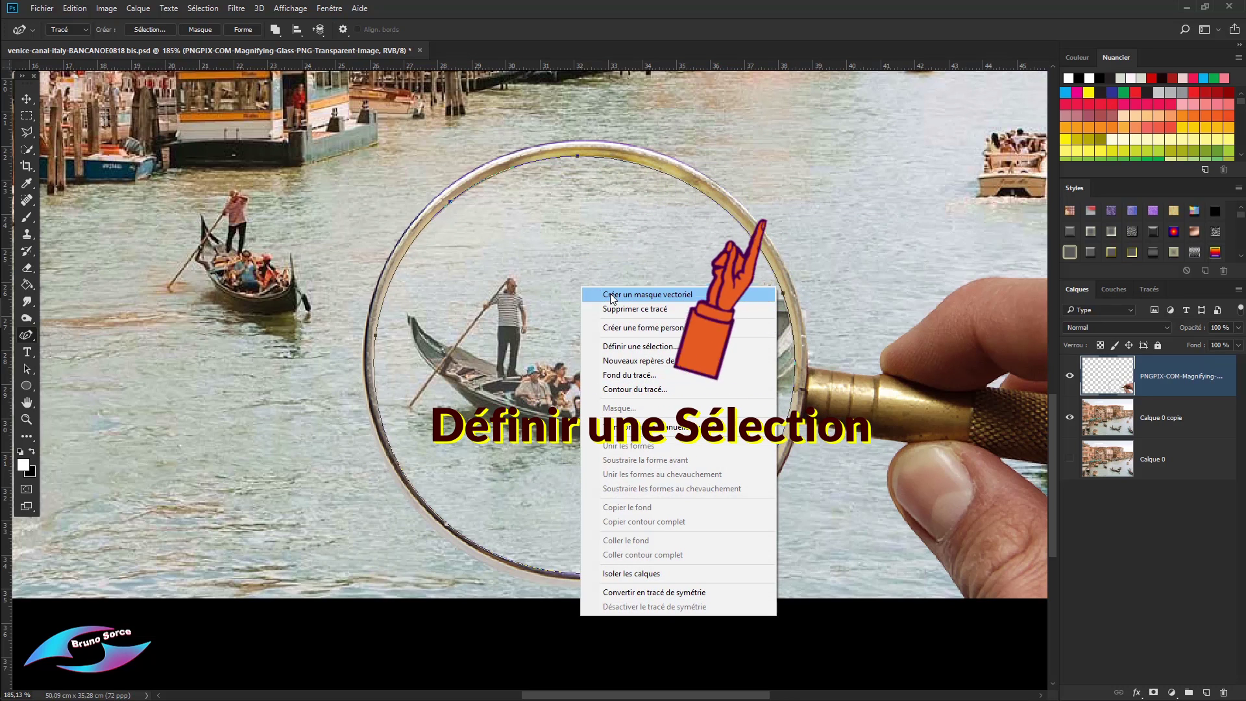
click(633, 347)
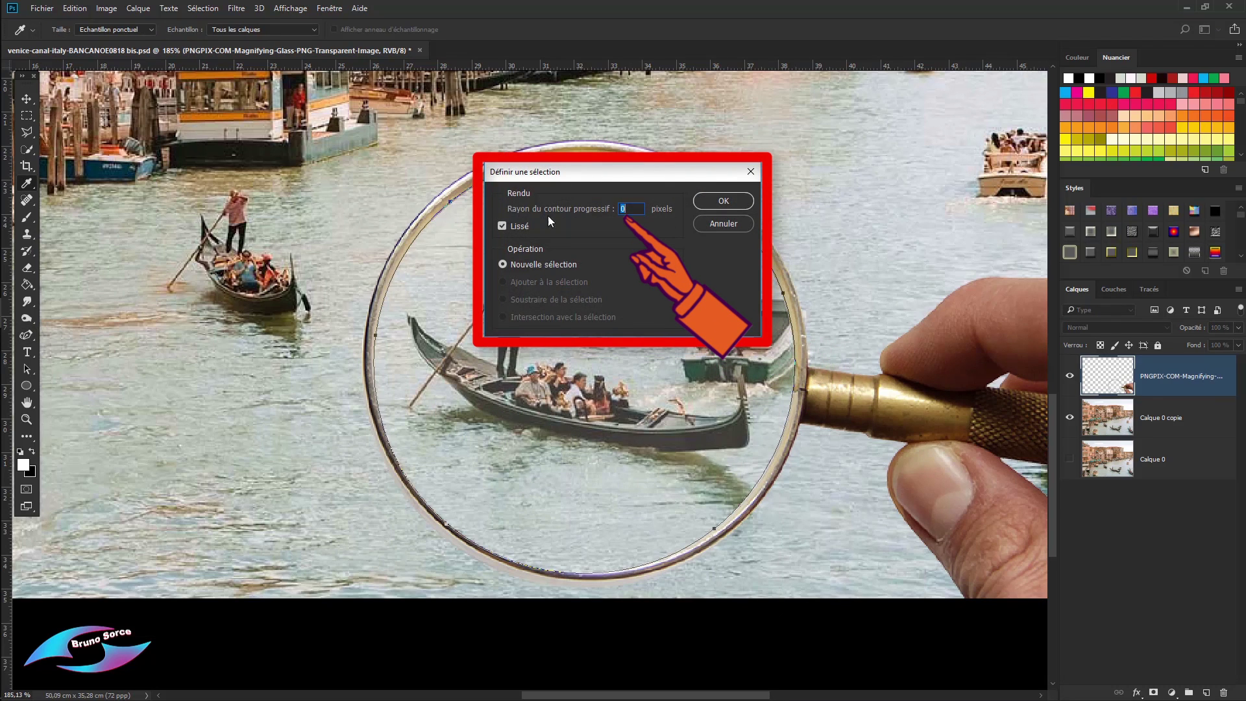
click(724, 200)
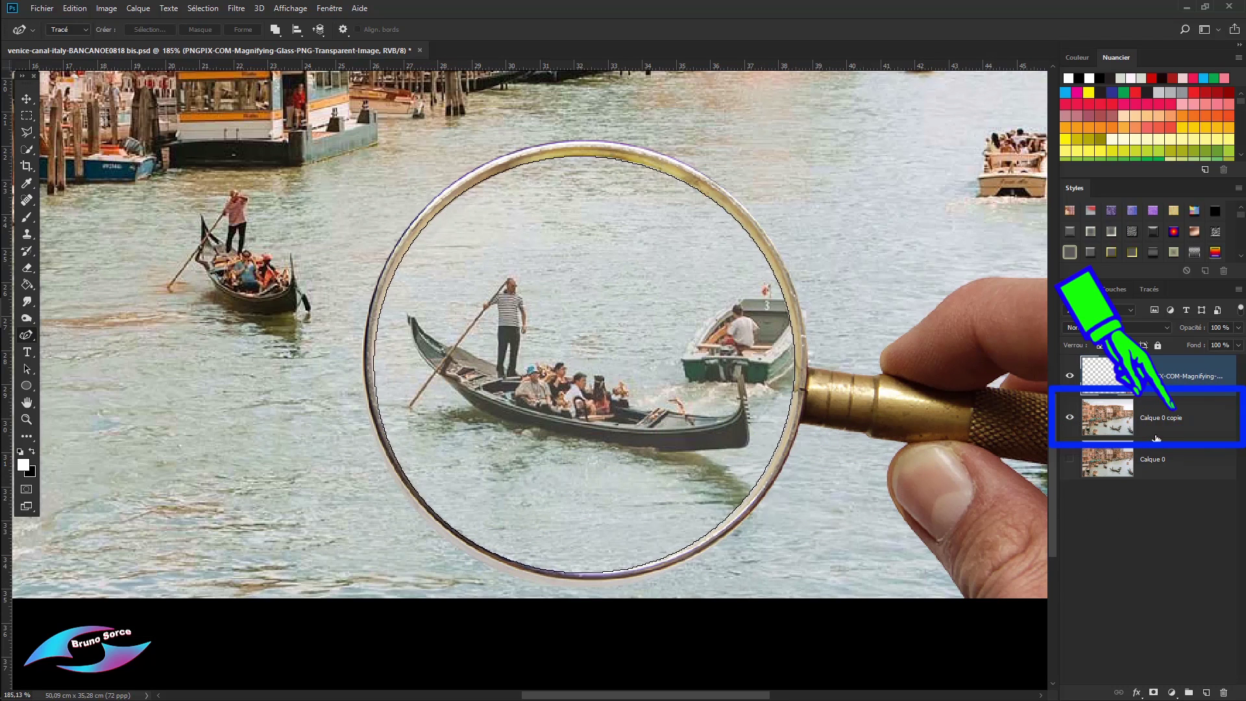
Create two stacked layer copies of the selected lens area from Calque 0 copie and hide the lower one
click(1196, 421)
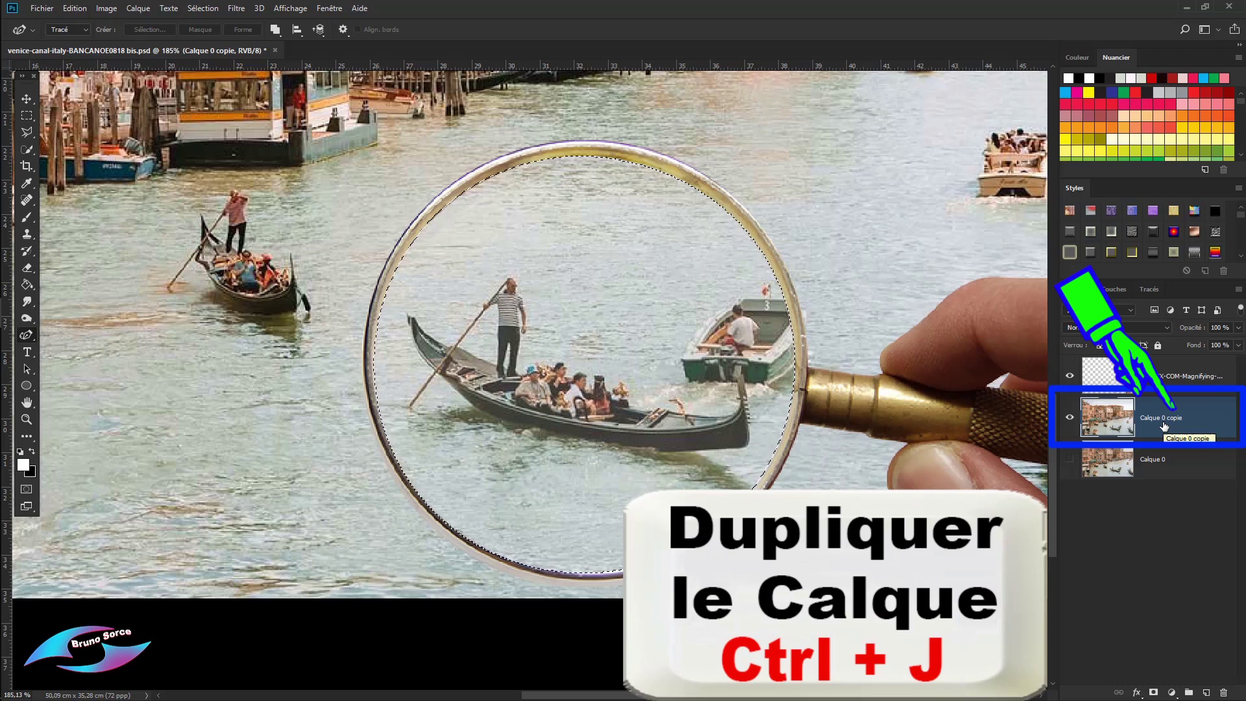
key(ctrl+j)
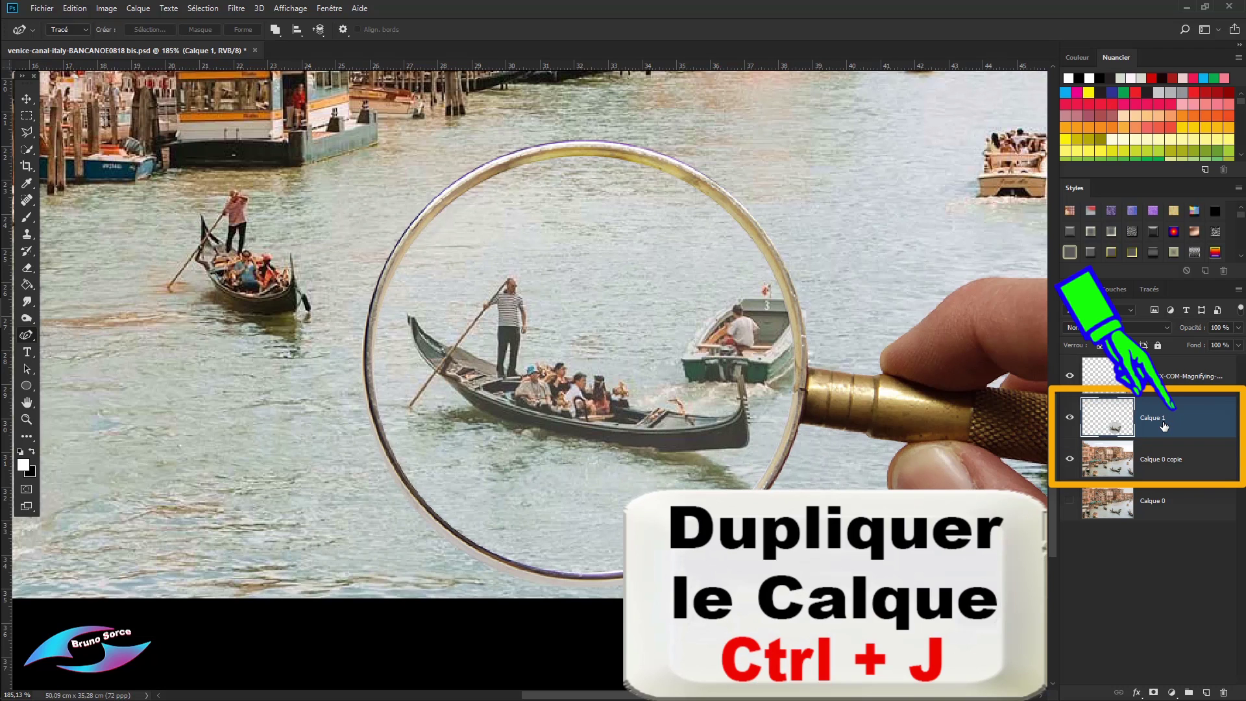
key(ctrl+j)
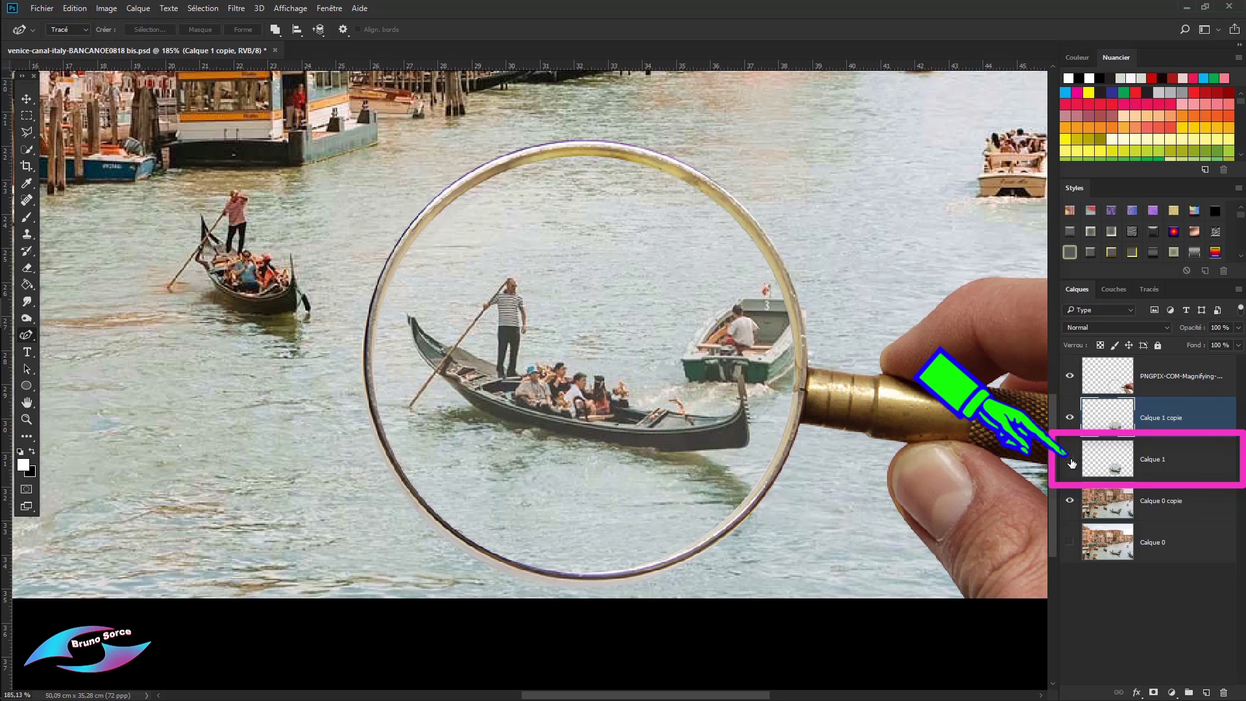
click(1070, 460)
Enlarge the Calque 1 copie layer proportionally from its centre to about 131.5 % using the Move tool's transform controls
key(ctrl+0)
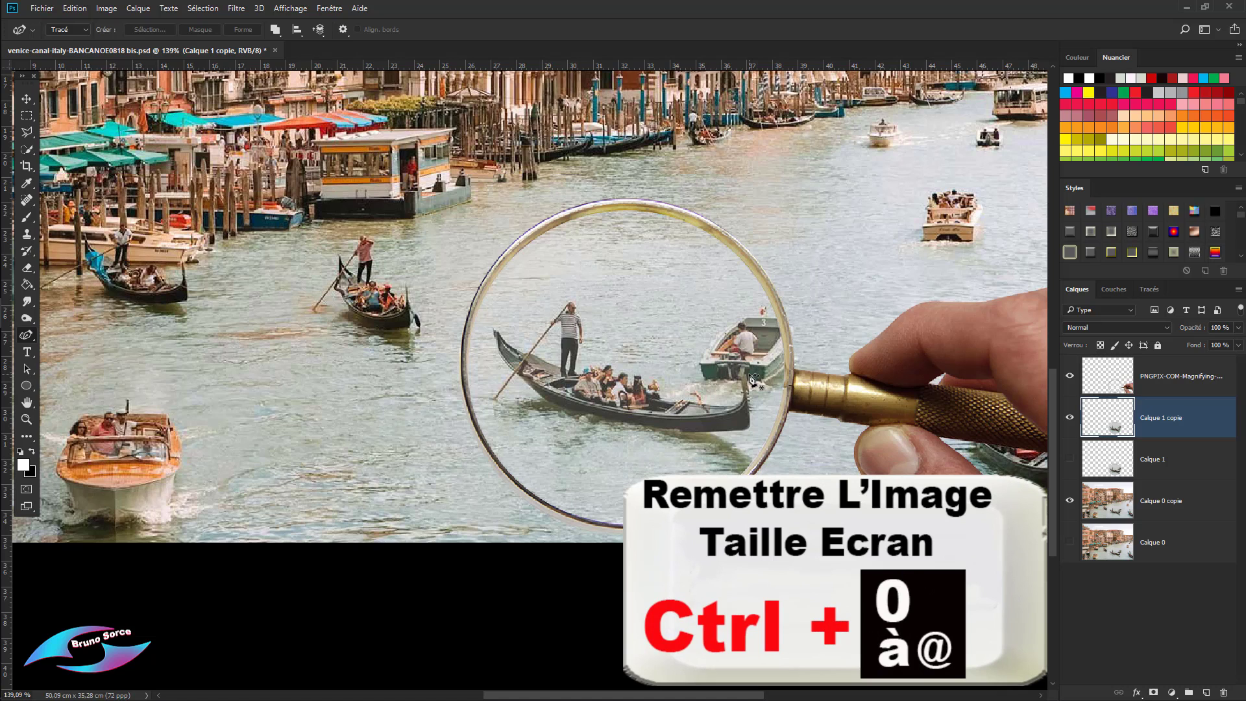
key(ctrl+0)
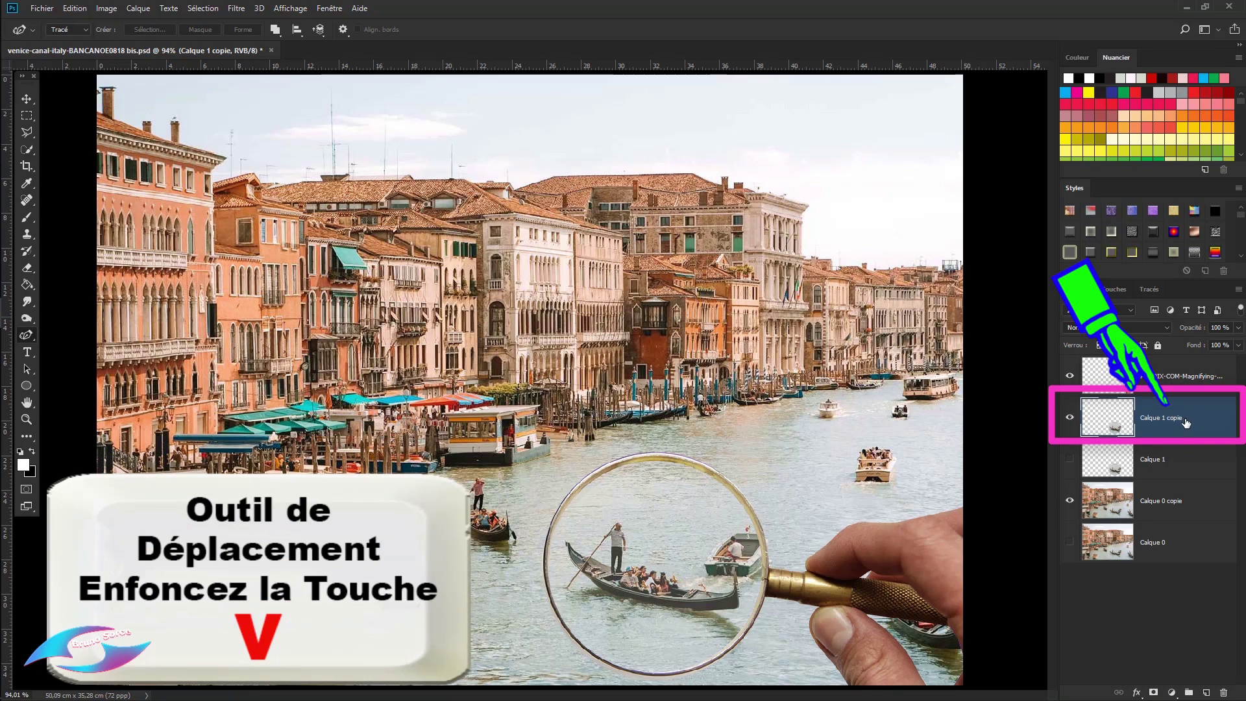
key(v)
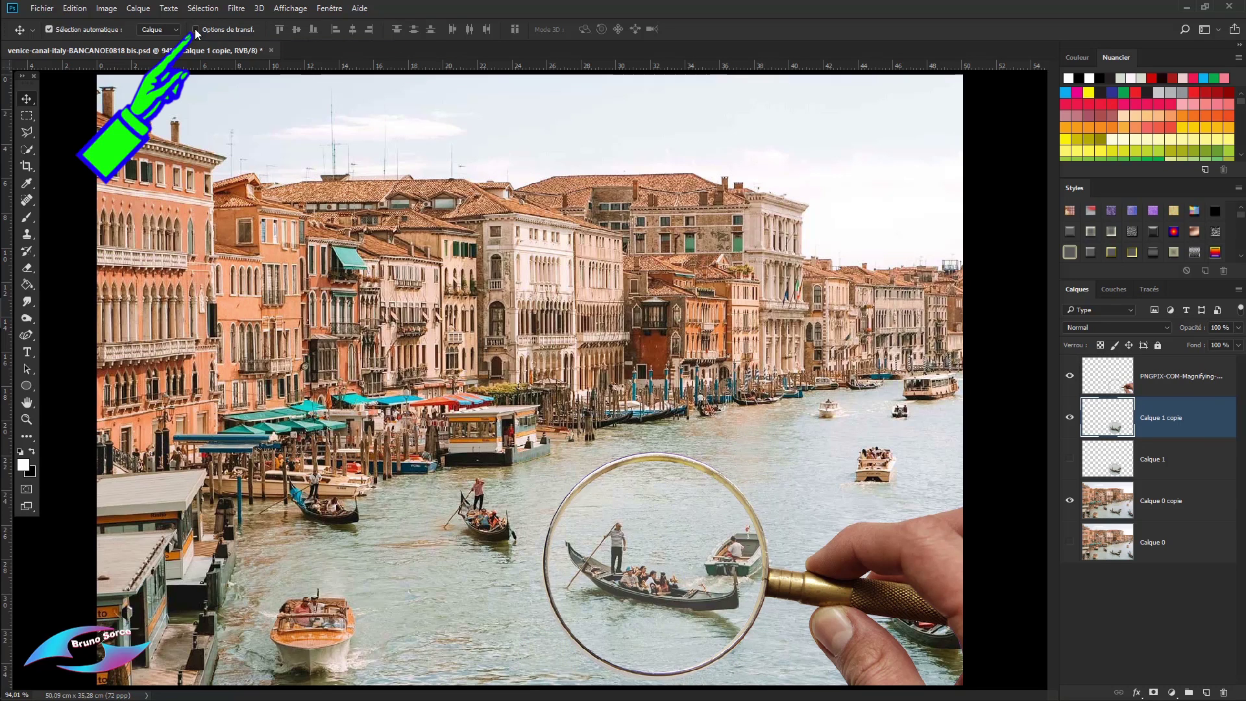
click(195, 28)
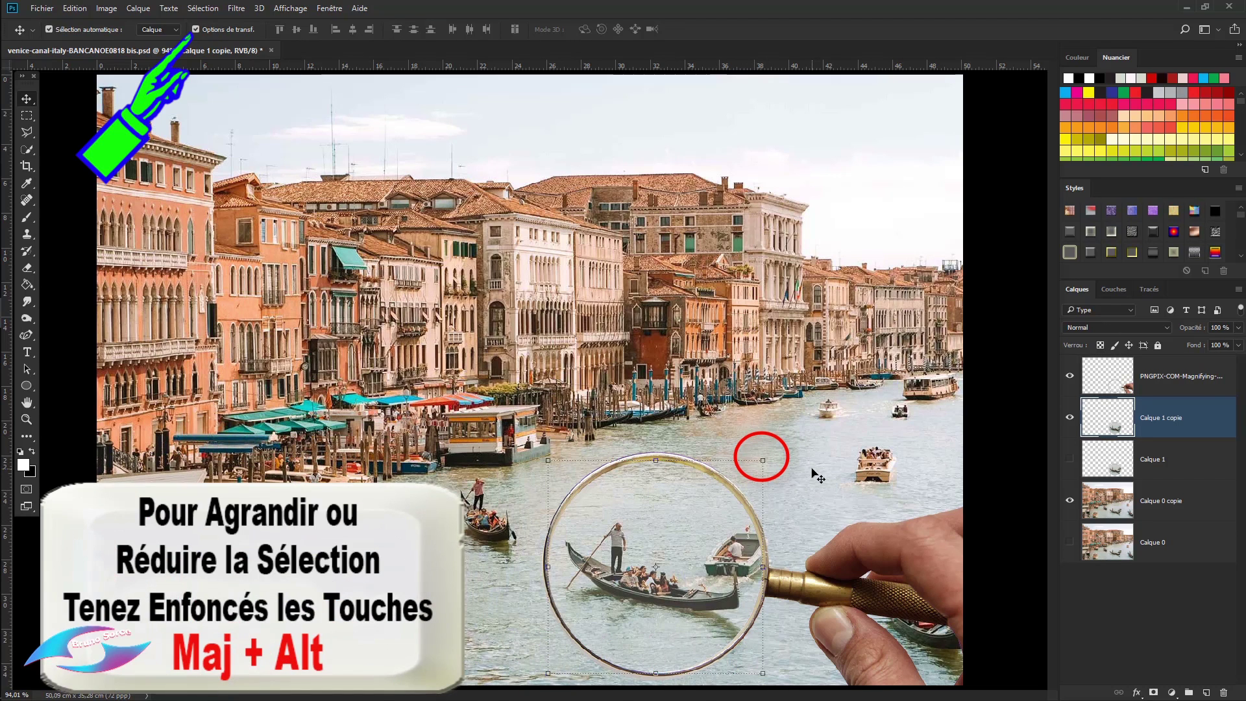
click(764, 460)
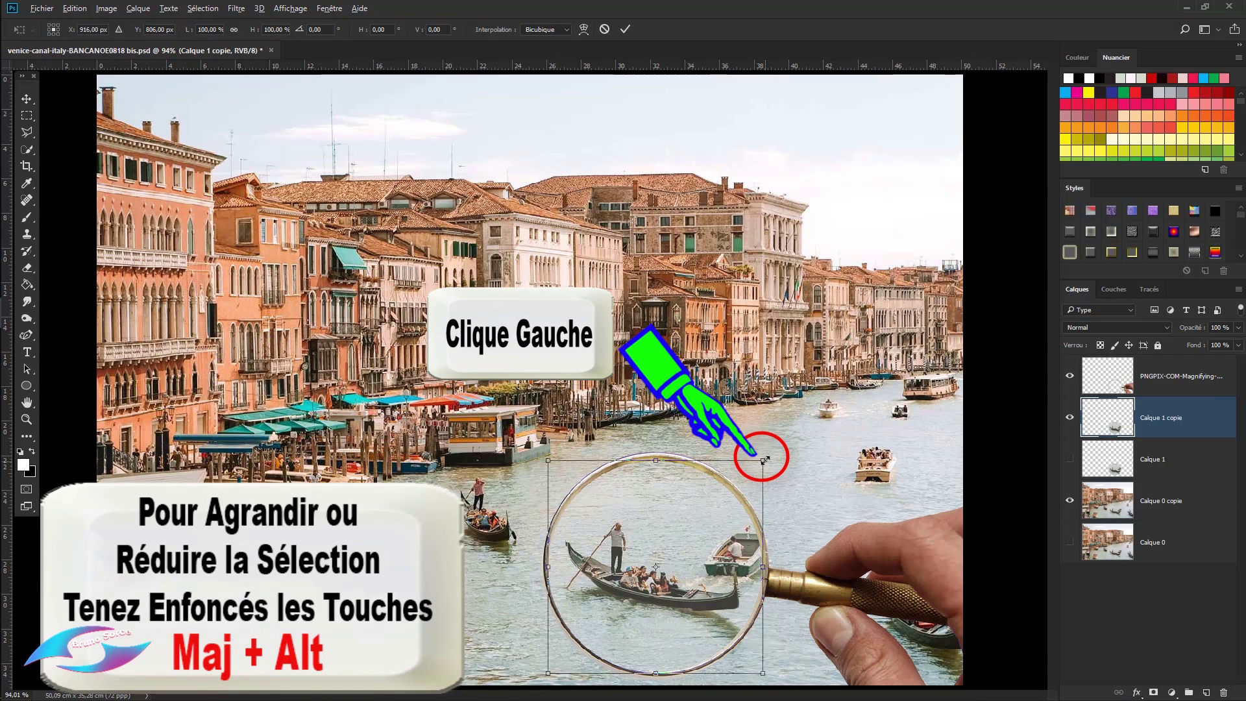
drag(765, 461, 804, 433)
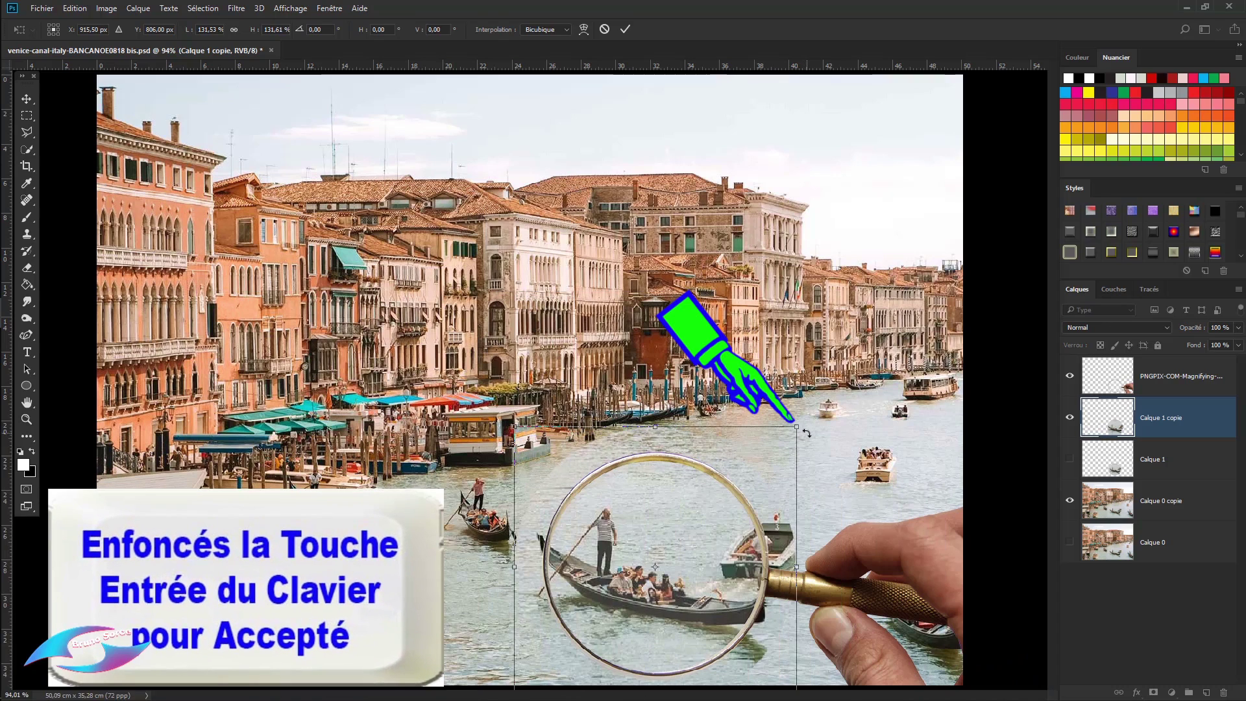
key(Return)
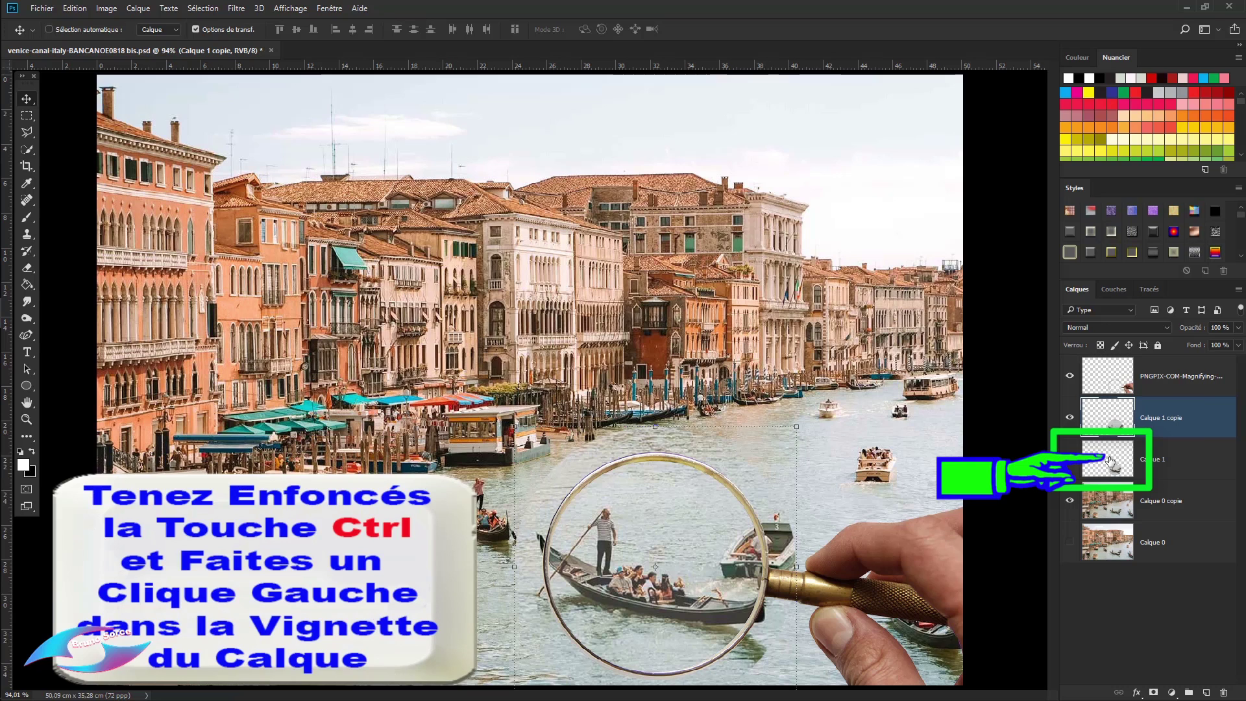
Load the Calque 1 outline as a selection, invert it, delete the Calque 1 copie pixels outside the lens, and deselect
ctrl+click(1111, 462)
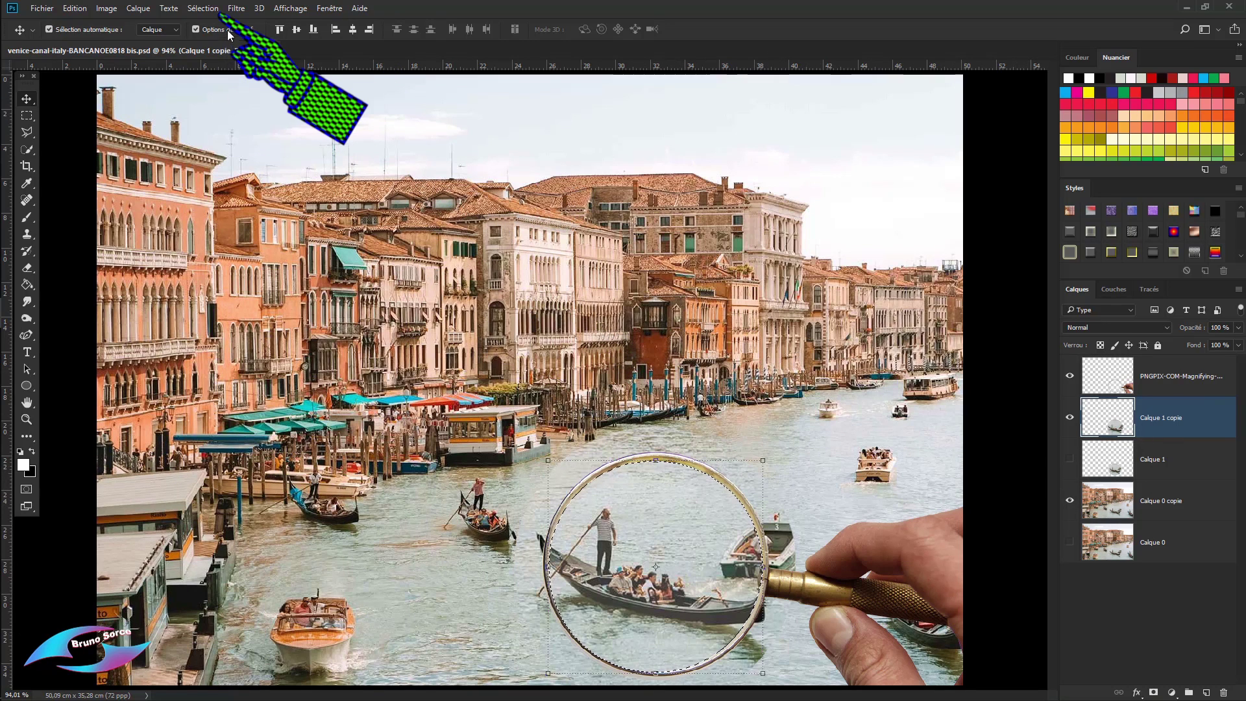
click(203, 9)
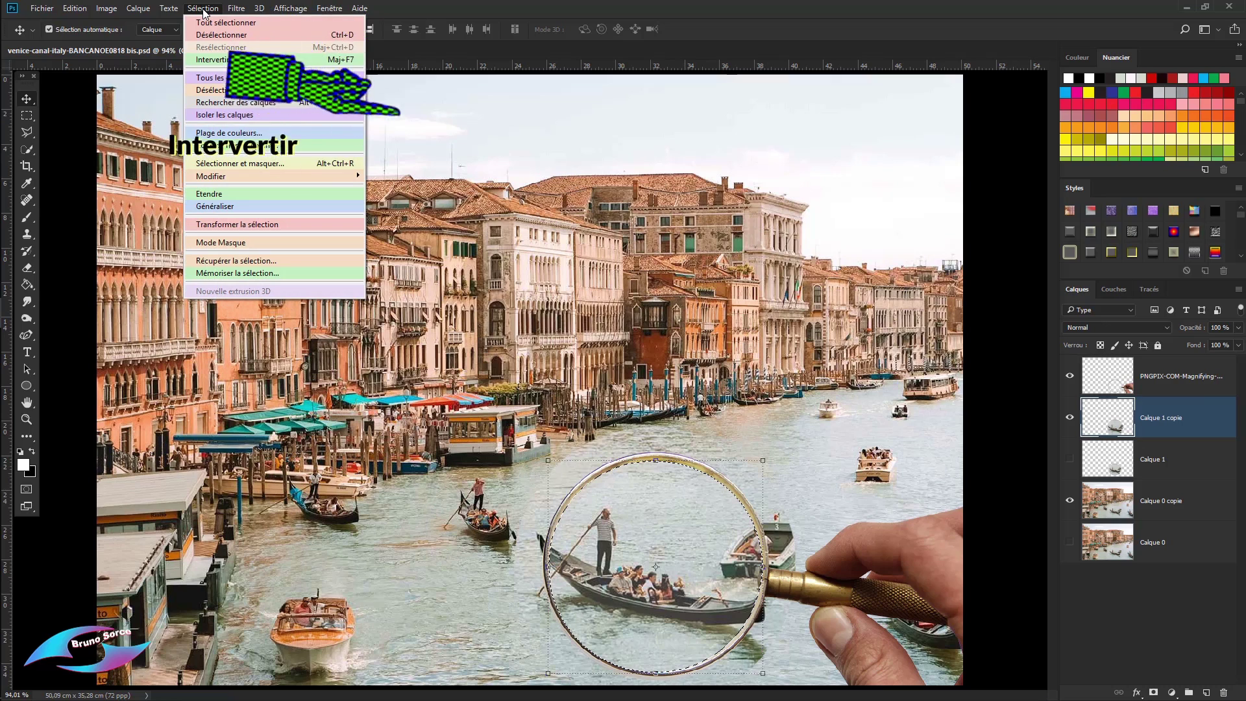
click(209, 59)
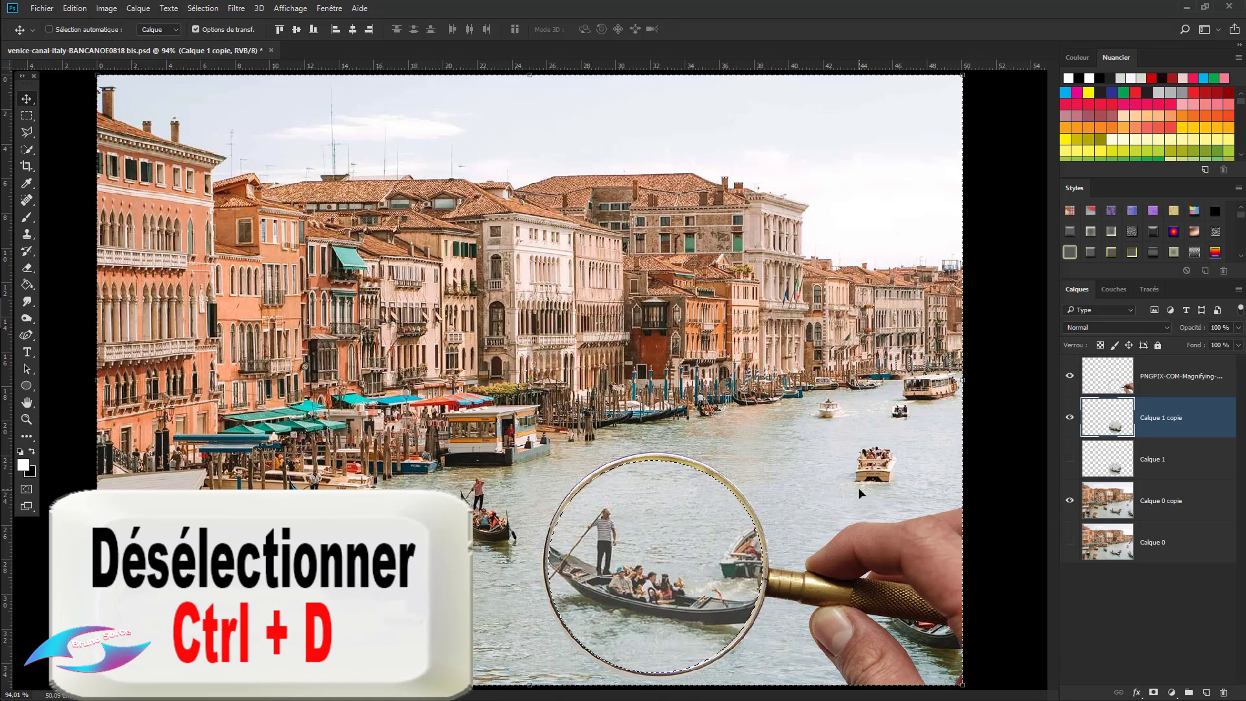
key(ctrl+d)
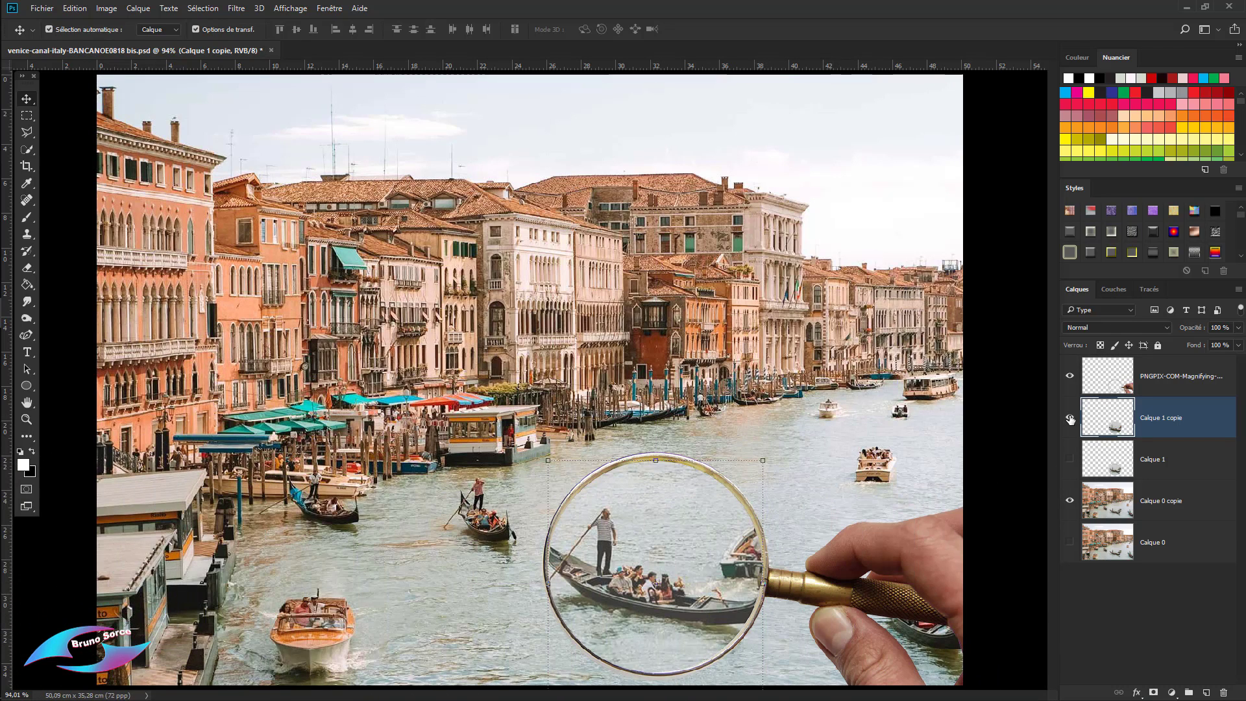
Compare the lens area with and without the enlarged Calque 1 copie layer by toggling its visibility
click(1069, 418)
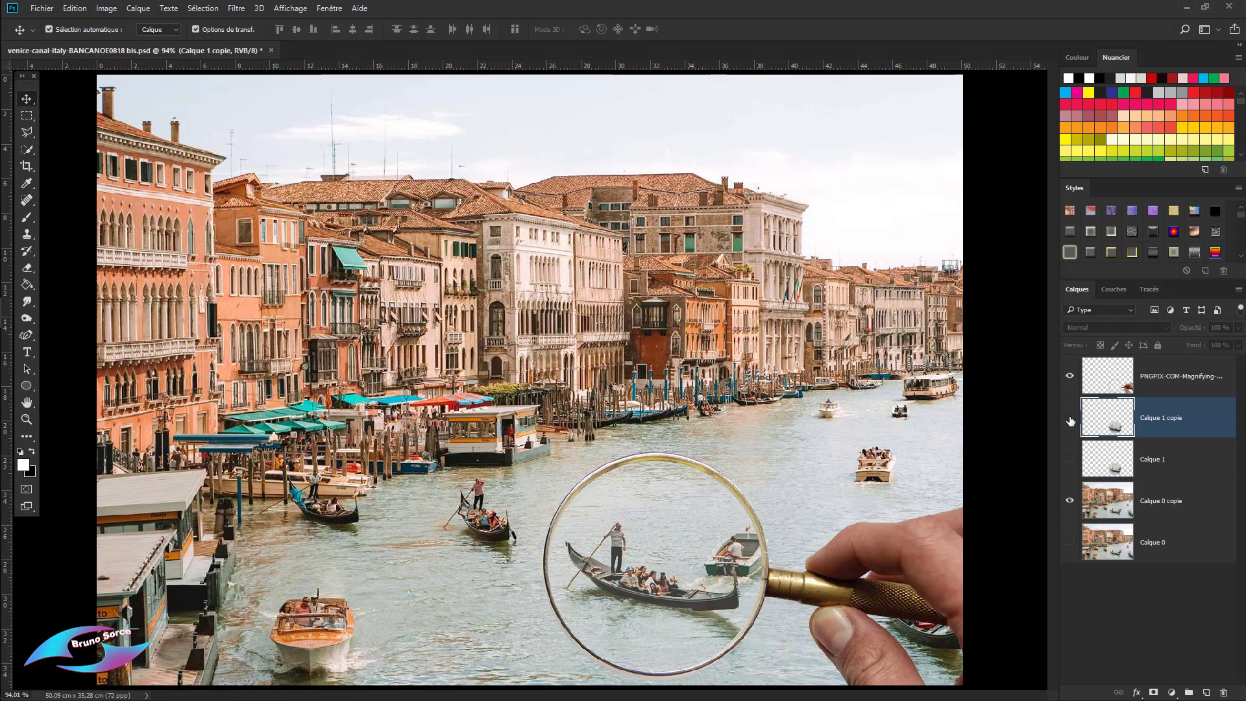
click(1070, 418)
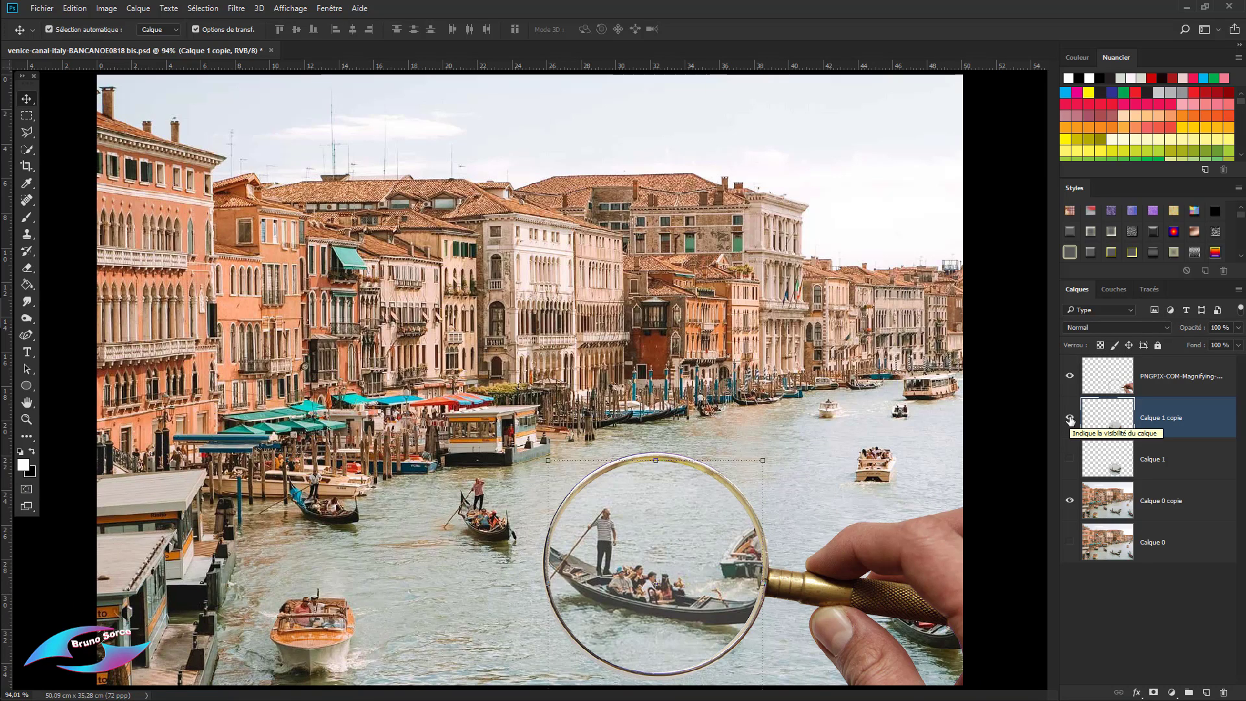
click(1070, 419)
click(1070, 419)
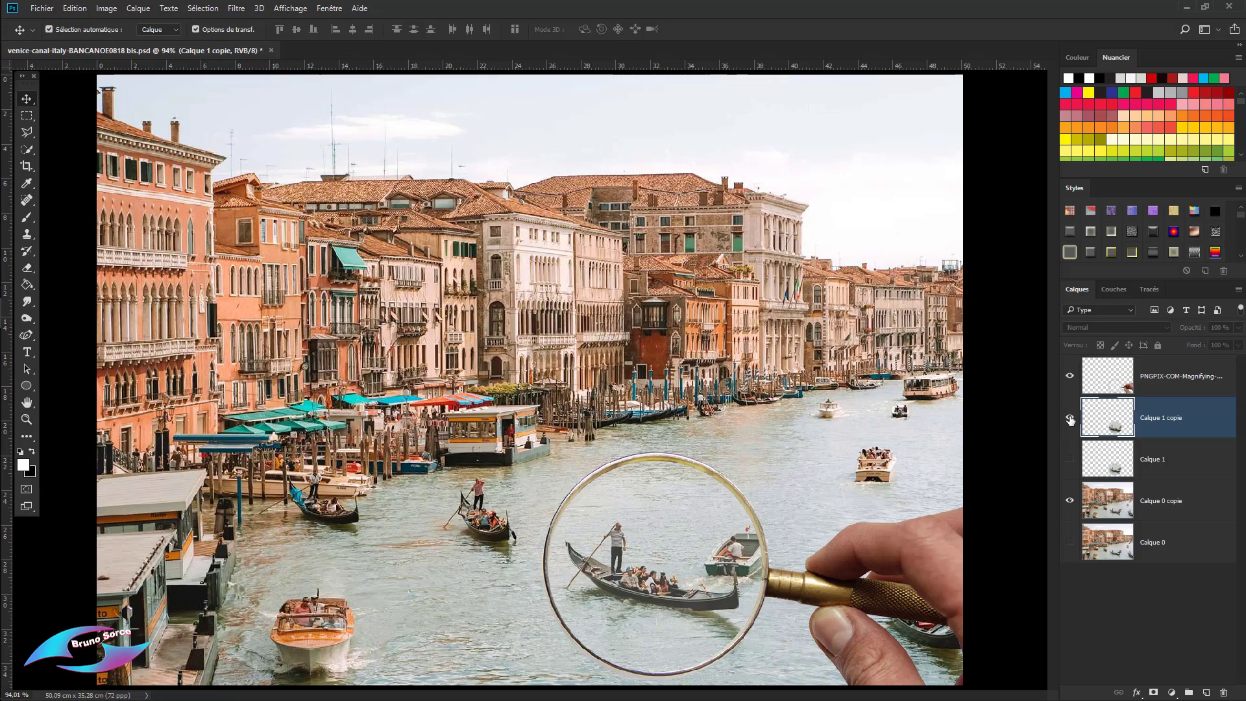
click(1070, 419)
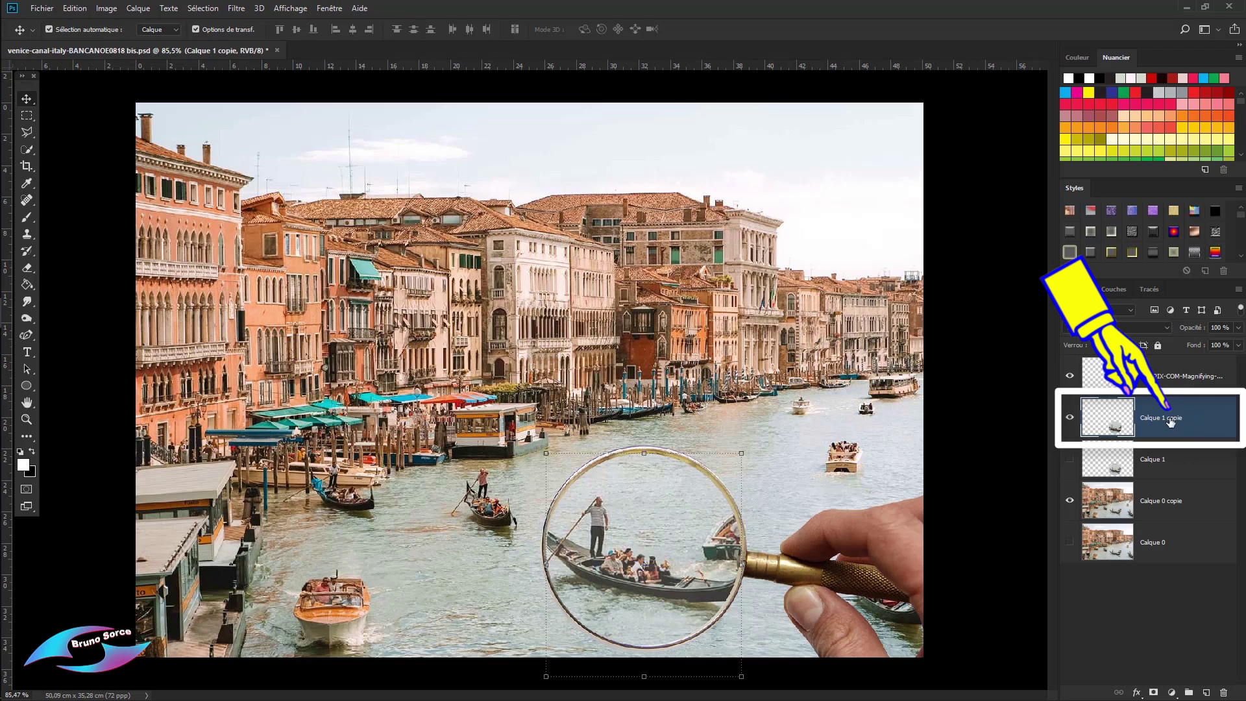
Add a new empty layer above Calque 1 copie and load the Calque 1 lens shape as a selection
click(1206, 694)
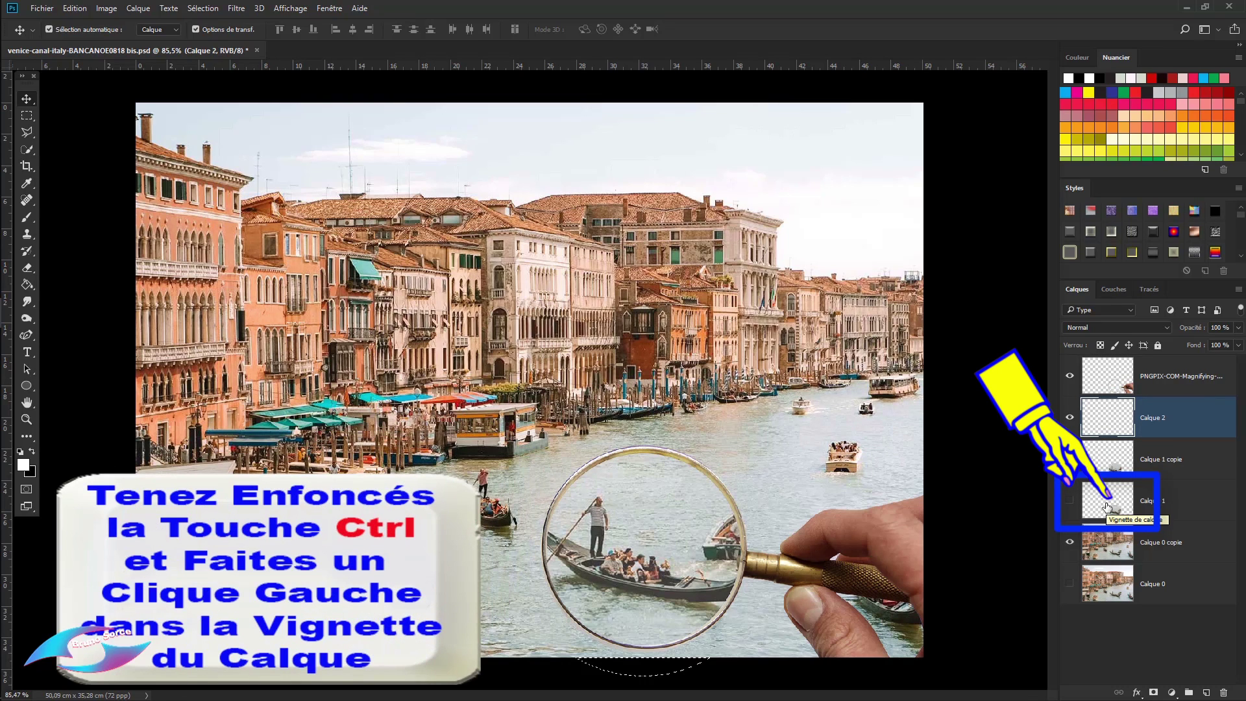
key(ctrl)
ctrl+click(1109, 508)
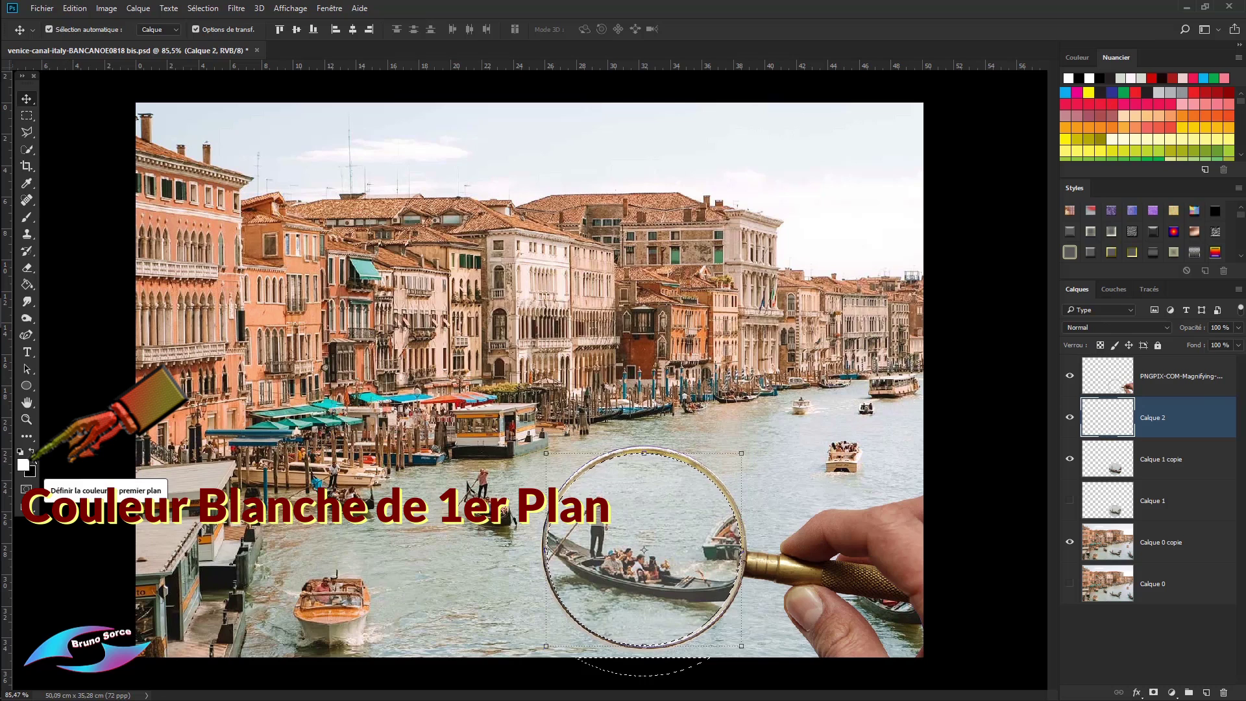
Paint white reflections along the inner edges of the selected lens on Calque 2 with a 100 px Brush at 0 % hardness
key(d)
key(x)
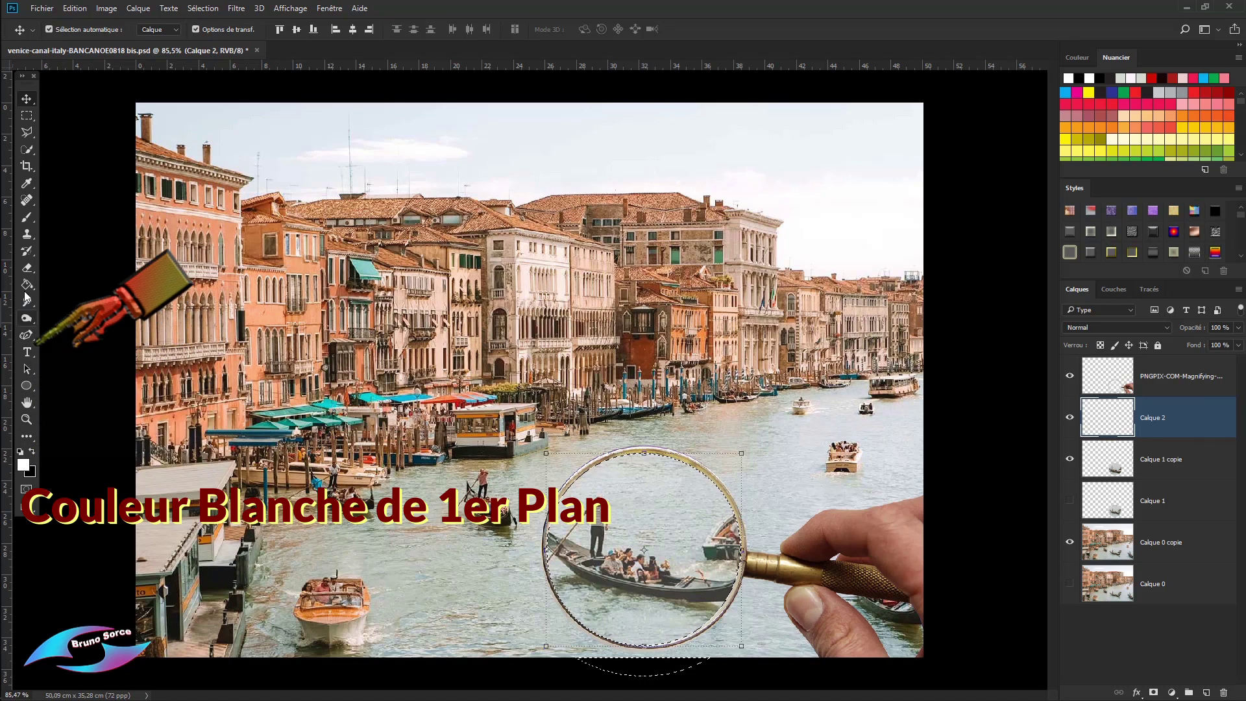
drag(27, 223, 82, 224)
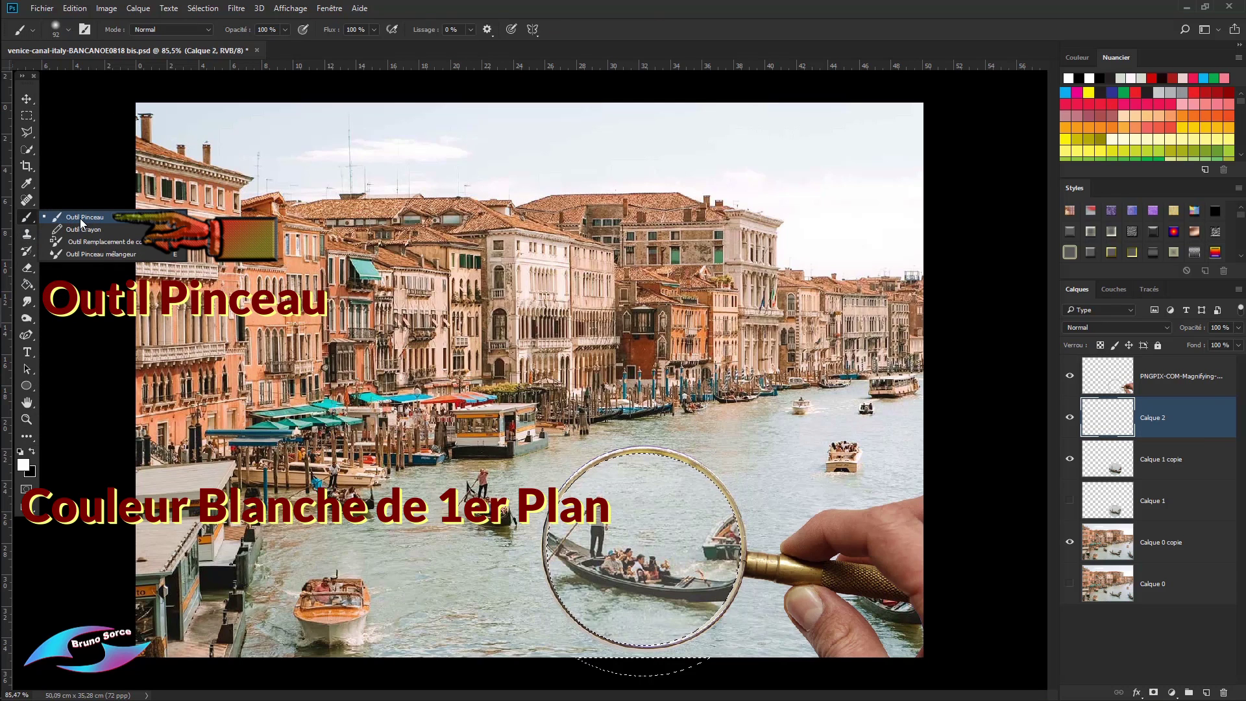
click(80, 218)
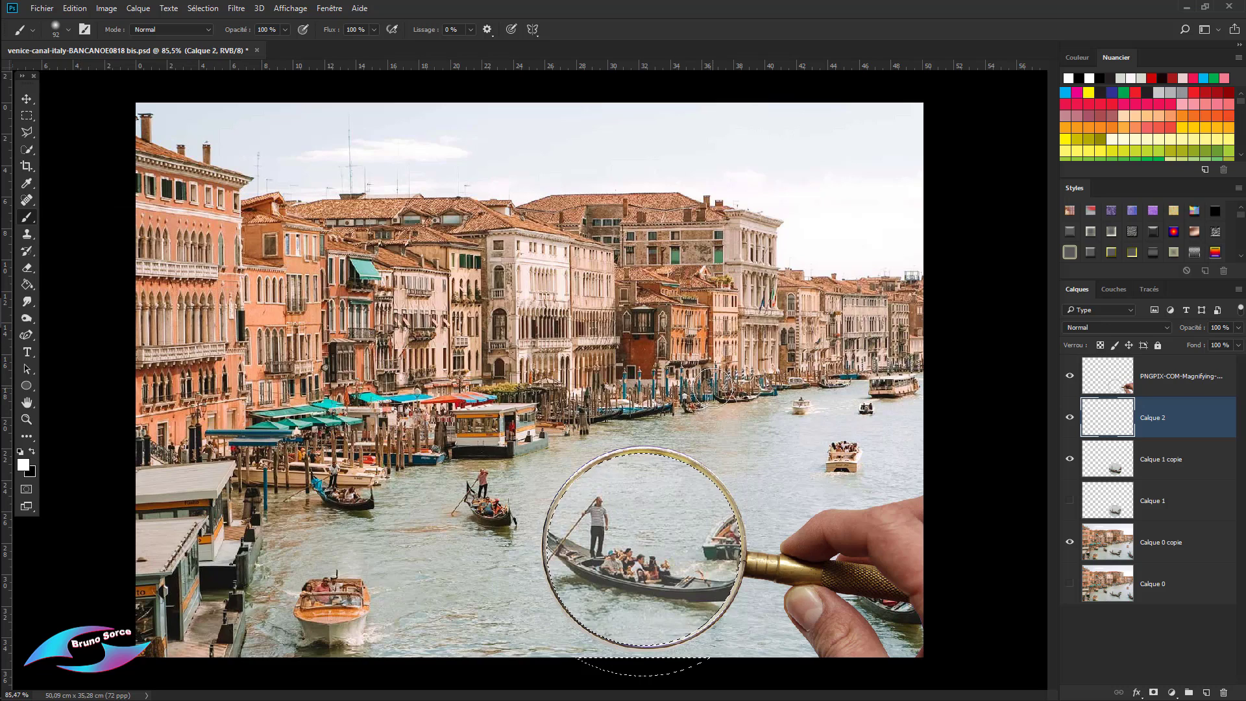
right_click(772, 364)
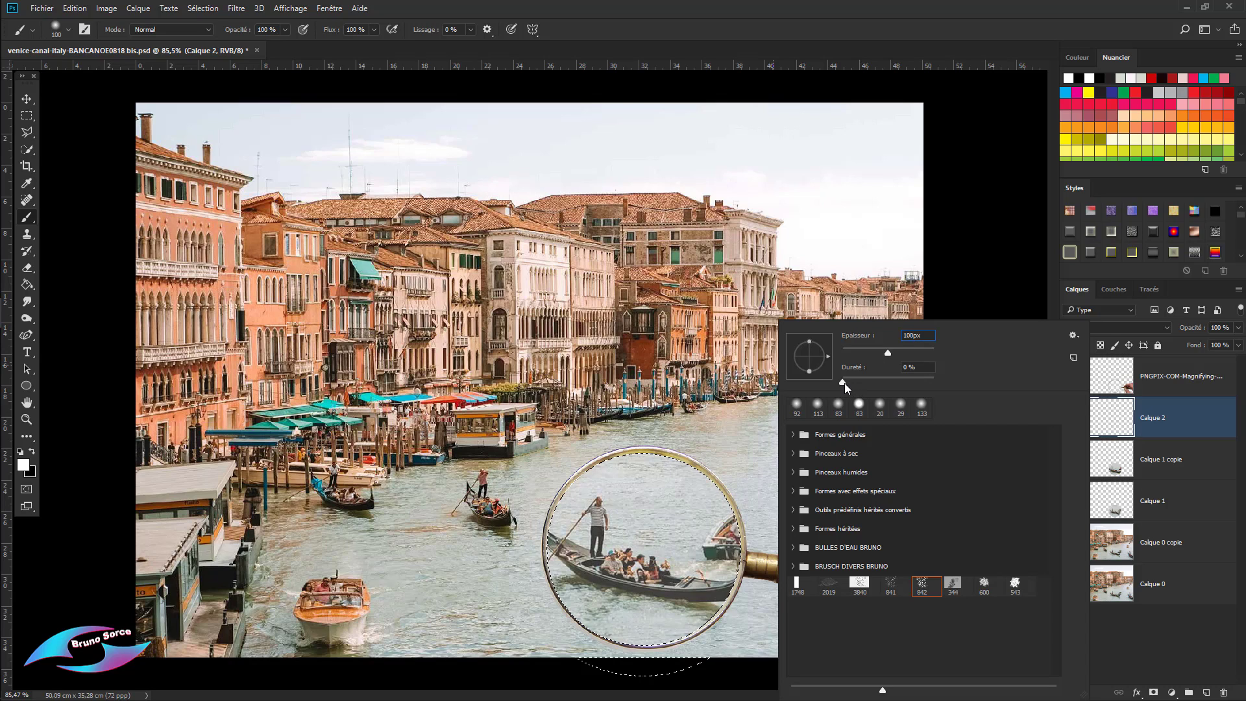
key(Tab)
key(Return)
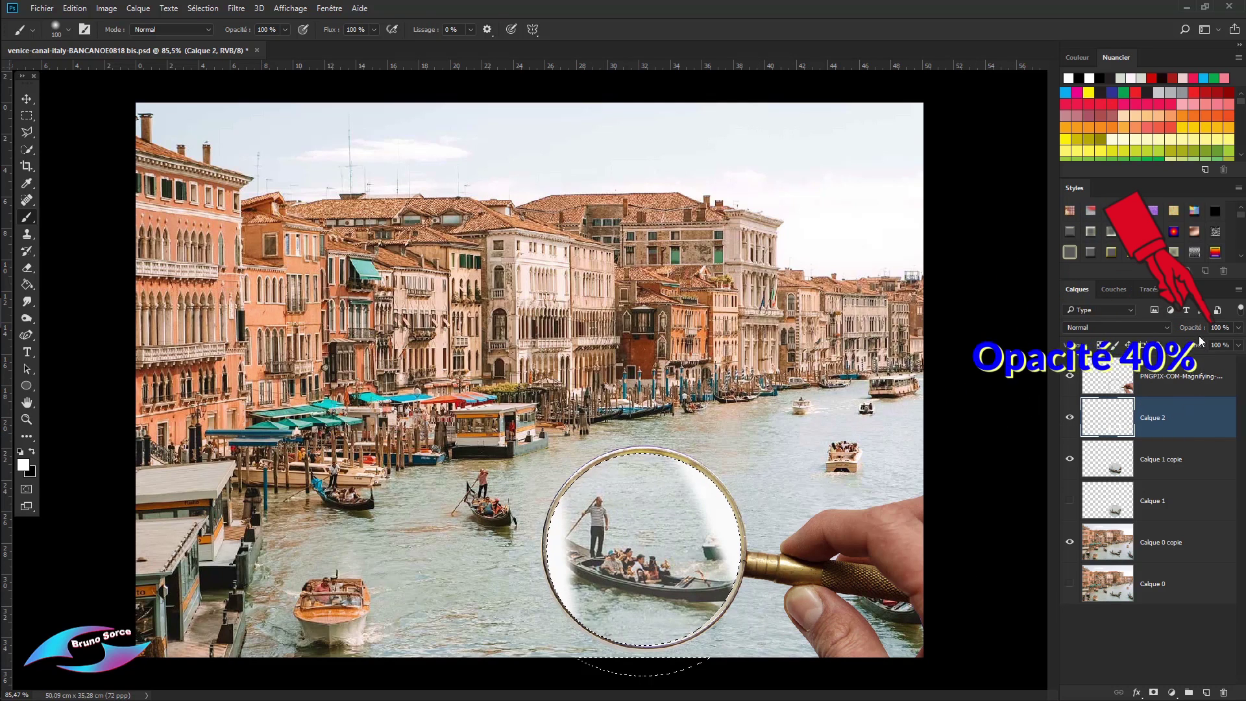
Set the opacity of Calque 2 to 40 % and apply a Gaussian Blur with a radius of 10 pixels
mouse_move(1196, 333)
mouse_down()
mouse_move(1159, 332)
mouse_move(1202, 334)
mouse_up()
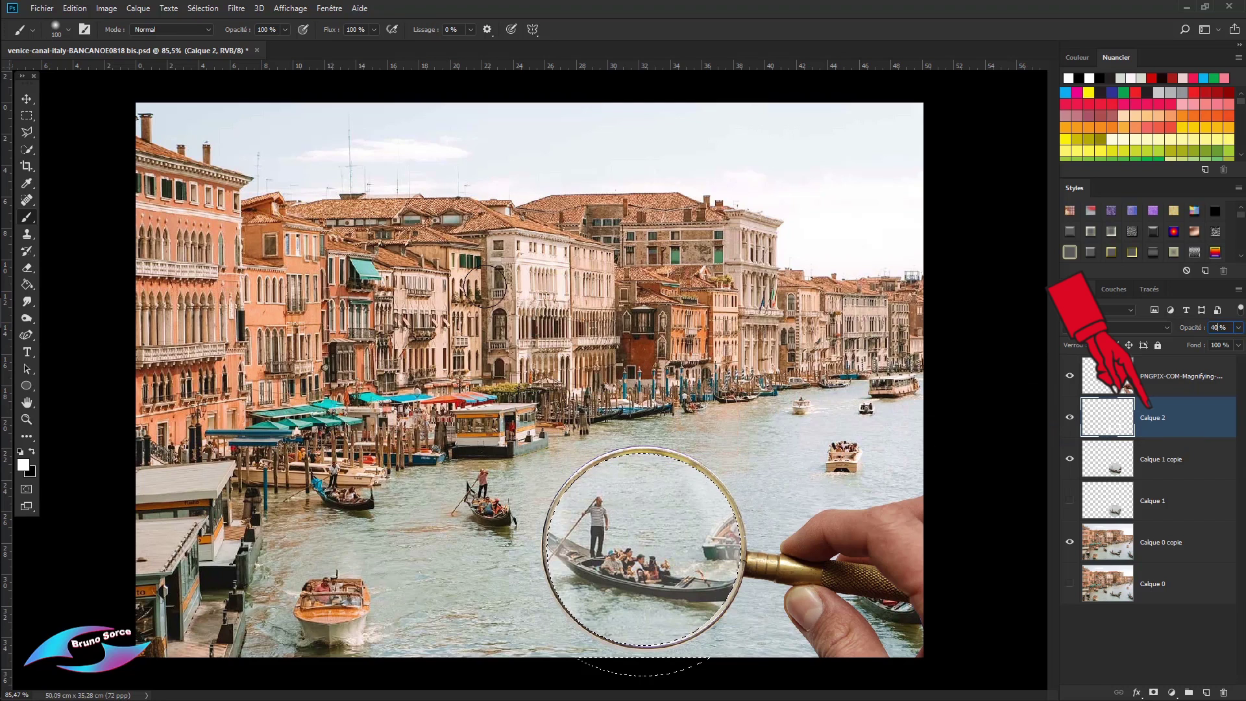
click(236, 9)
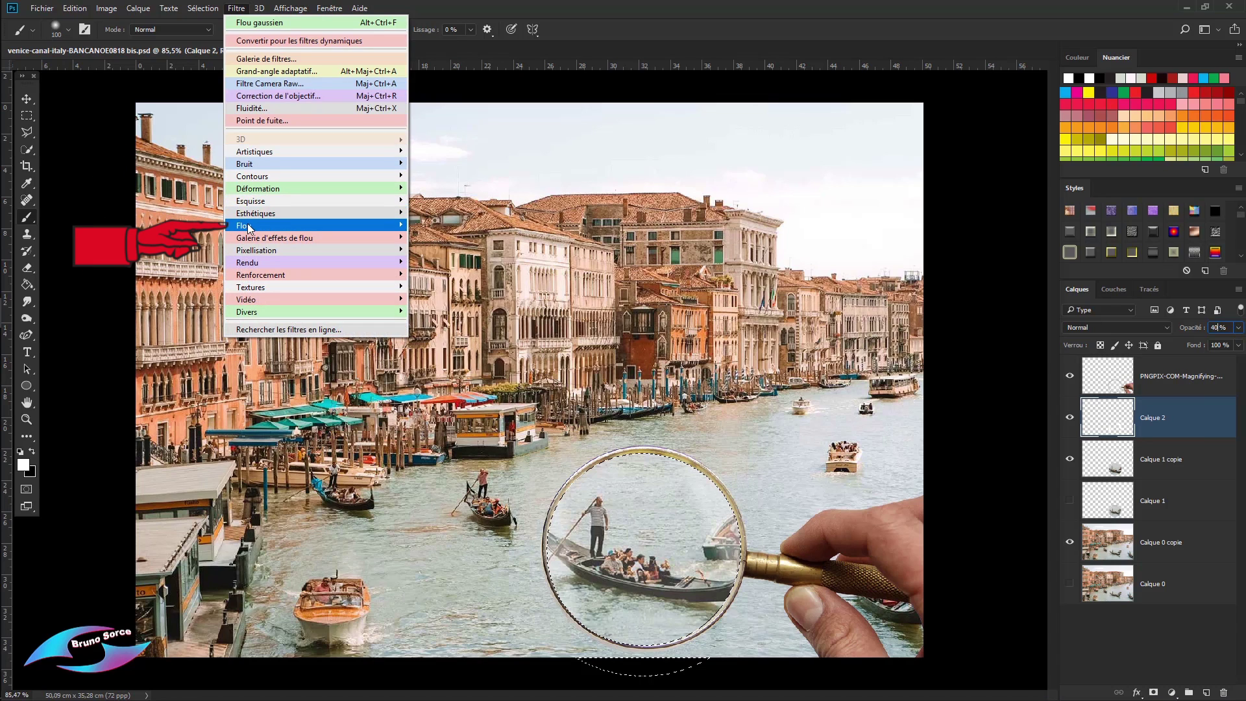
mouse_move(250, 226)
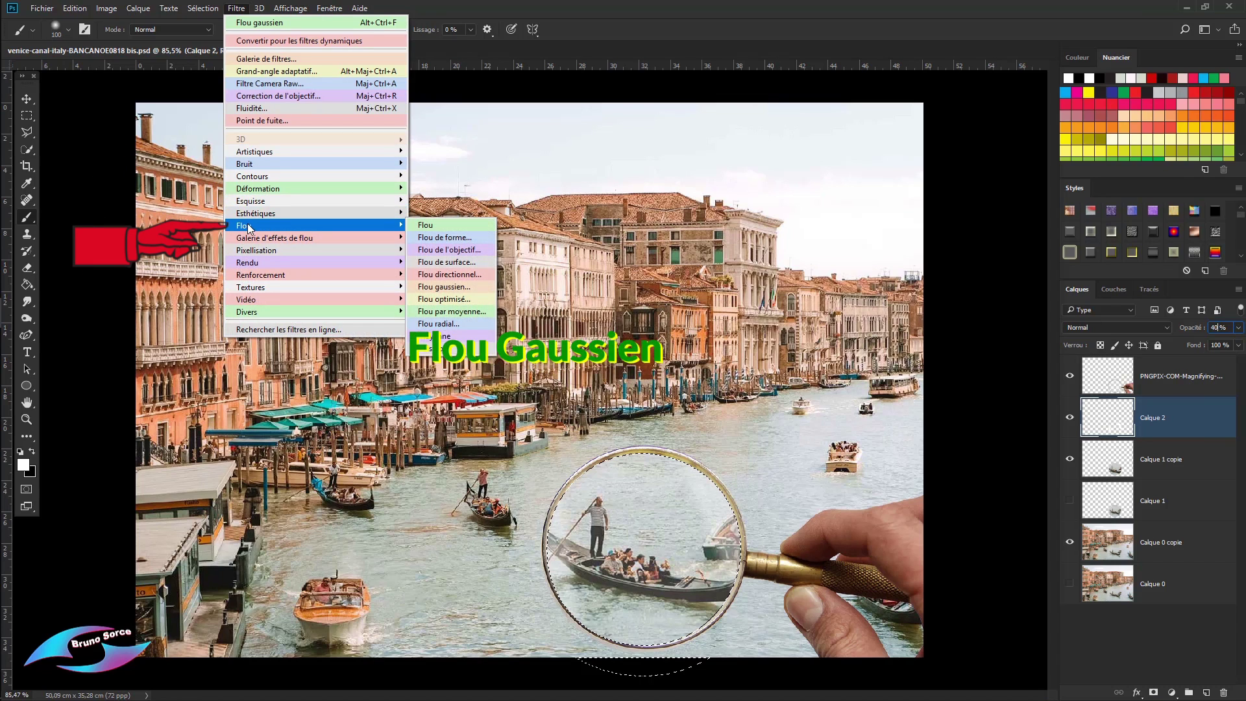
click(434, 287)
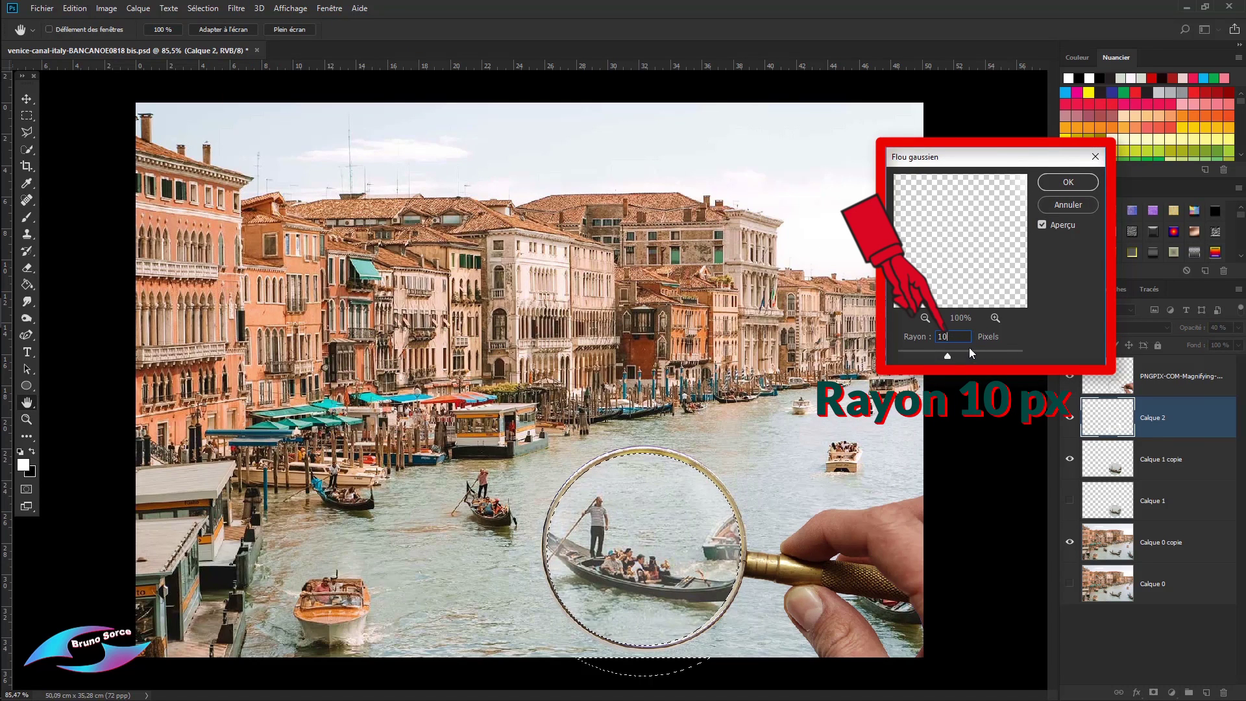
click(1067, 183)
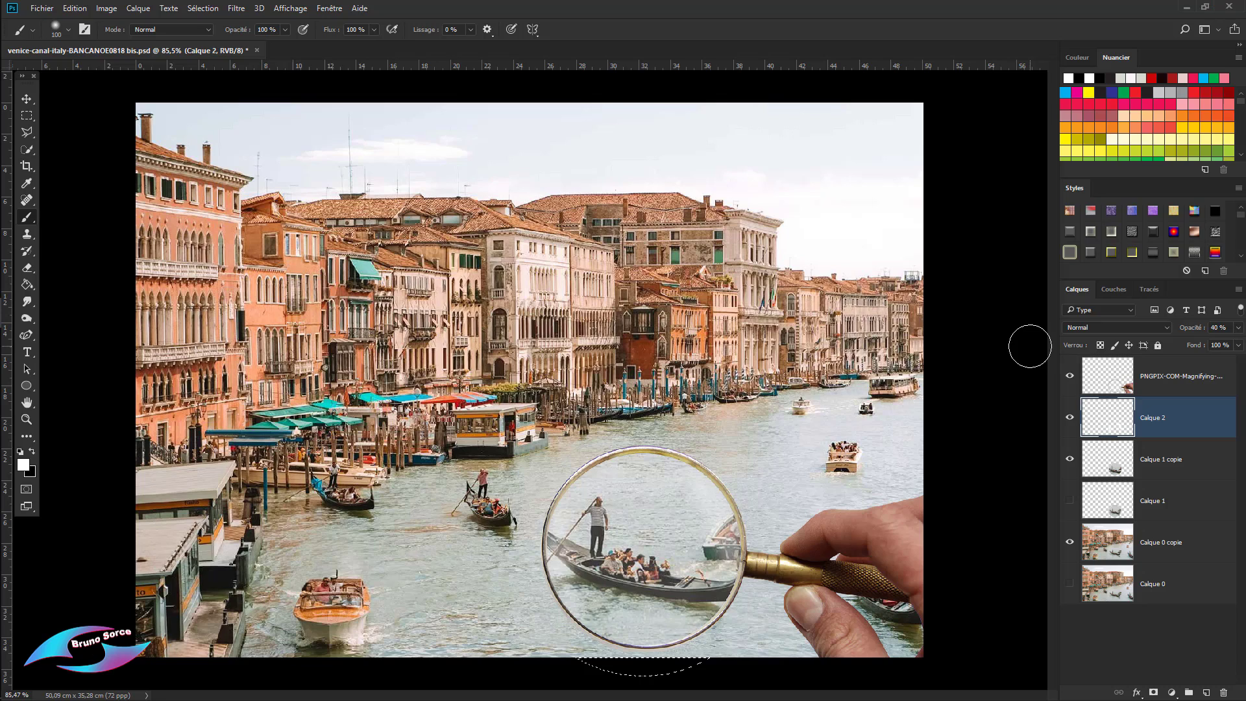
Compare the lens with and without the white reflections by toggling the visibility of Calque 2
click(1071, 420)
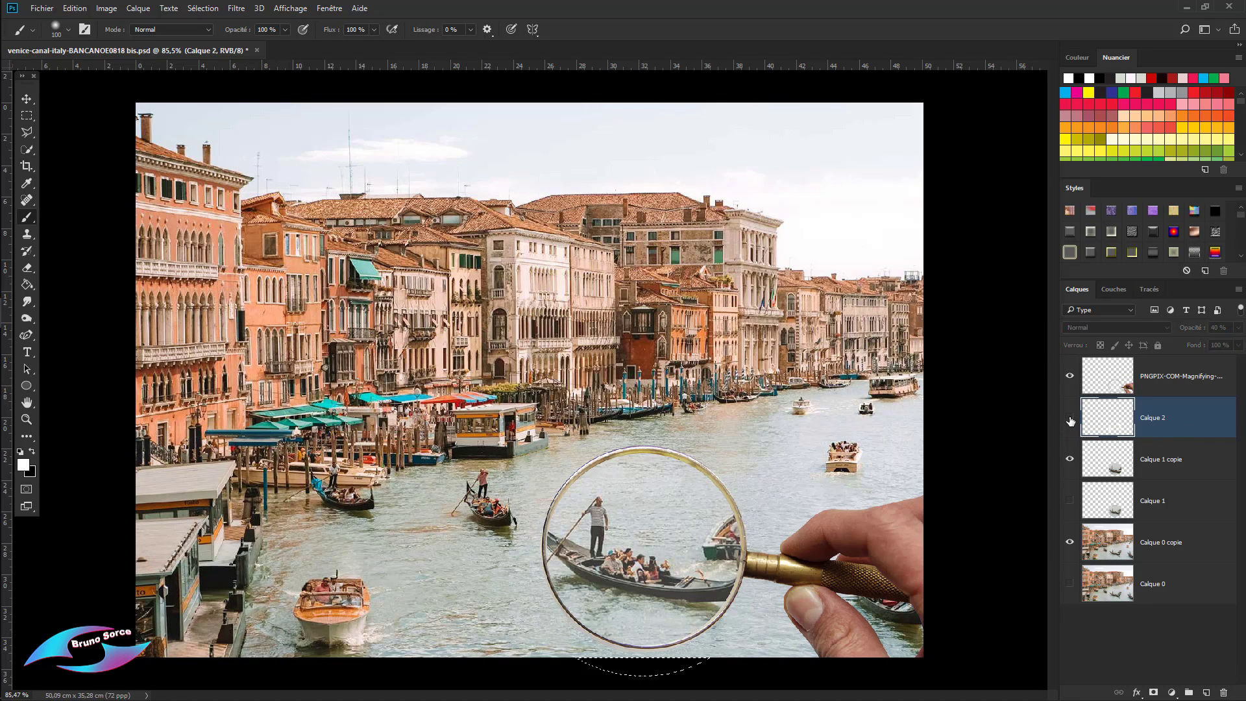
click(1070, 420)
click(1070, 420)
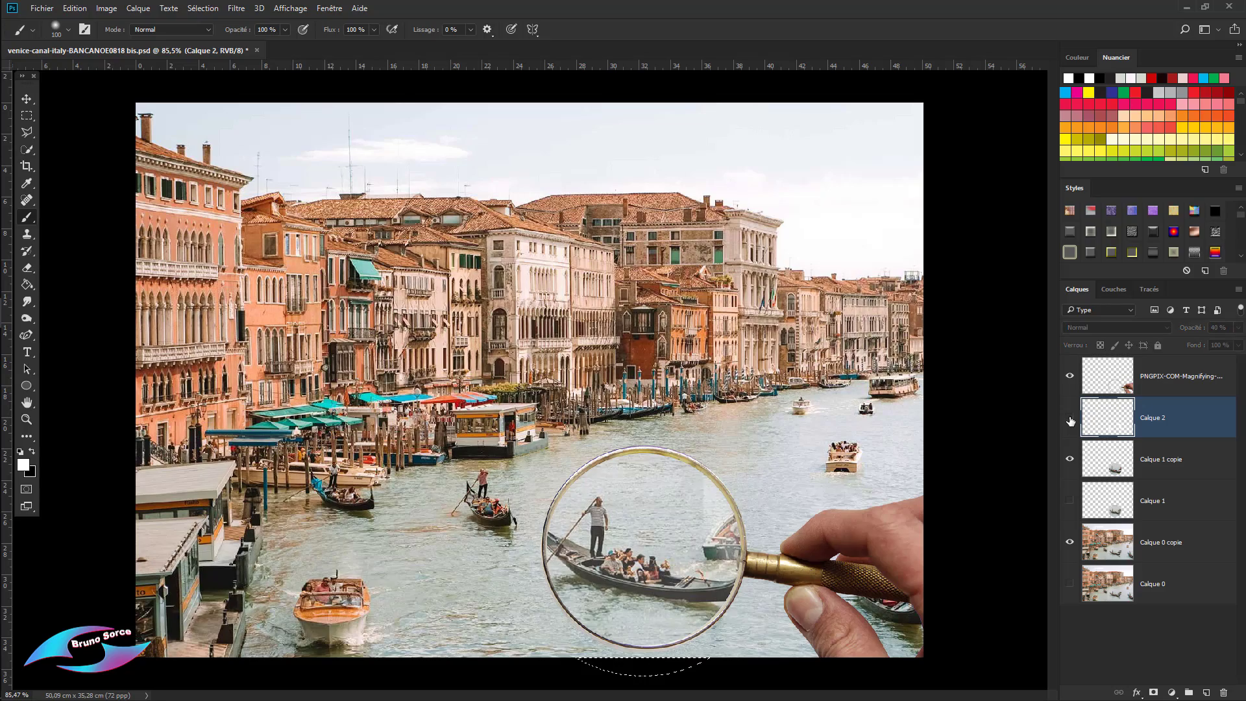
click(1070, 420)
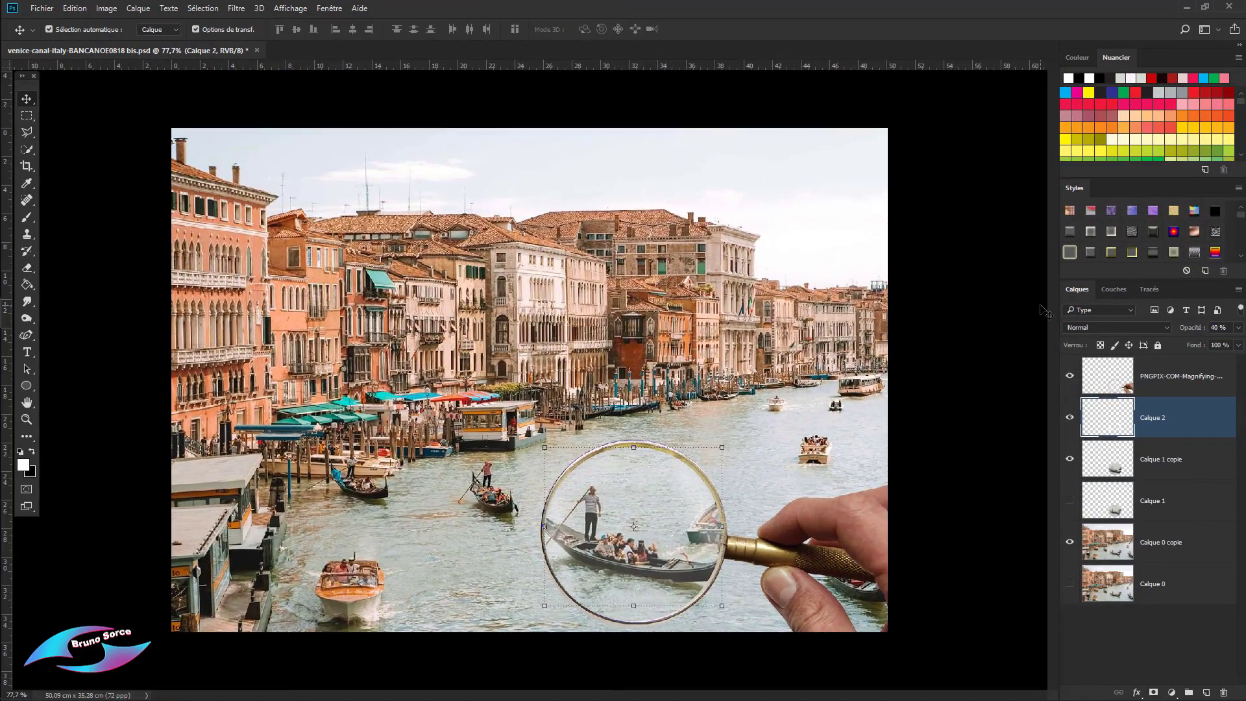